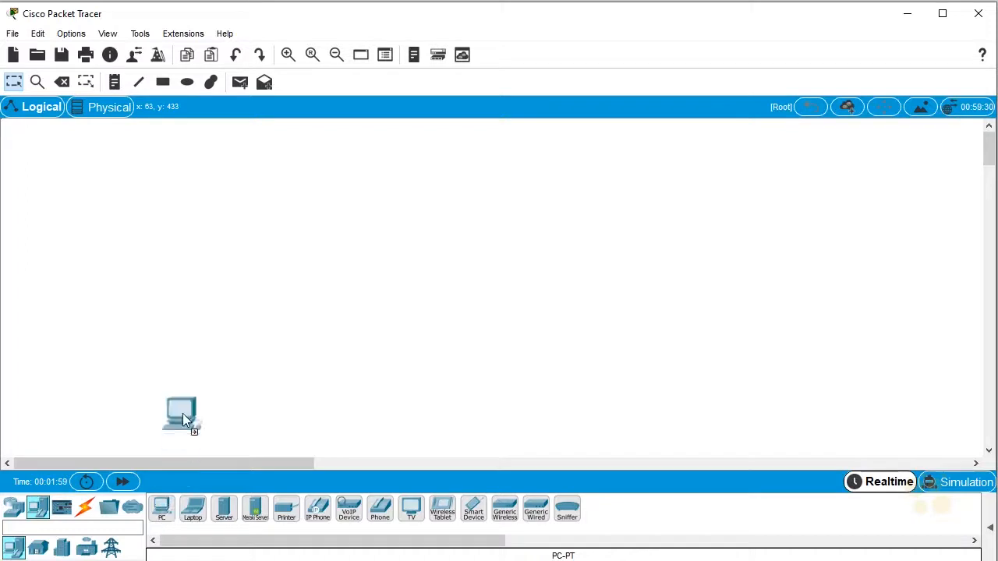
Position the new PC toward the left side of the empty logical workspace.
{"action": "left_click_drag", "start_coordinate": [118, 280], "coordinate": [116, 281]}
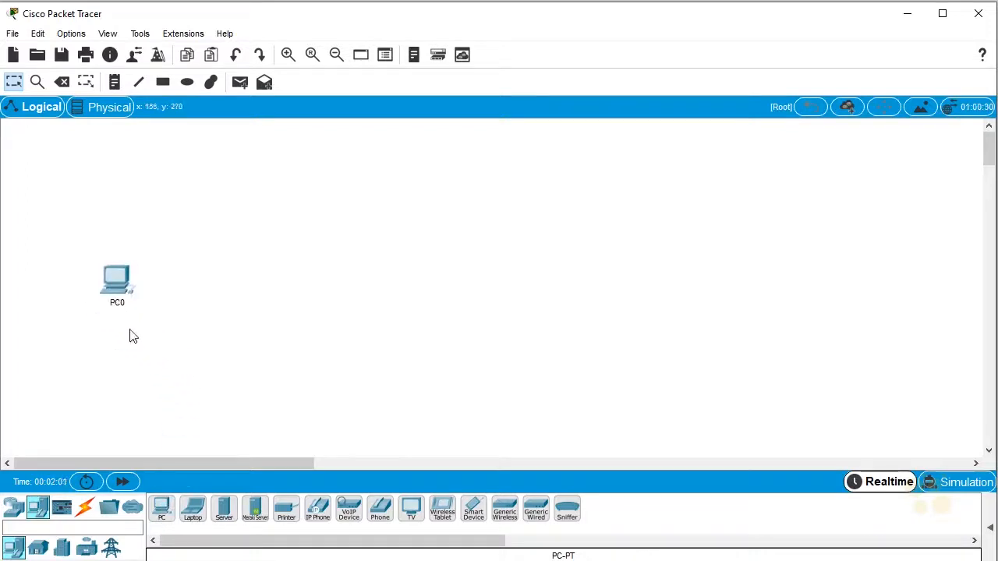
{"action": "left_click", "coordinate": [287, 54]}
{"action": "left_click", "coordinate": [287, 54]}
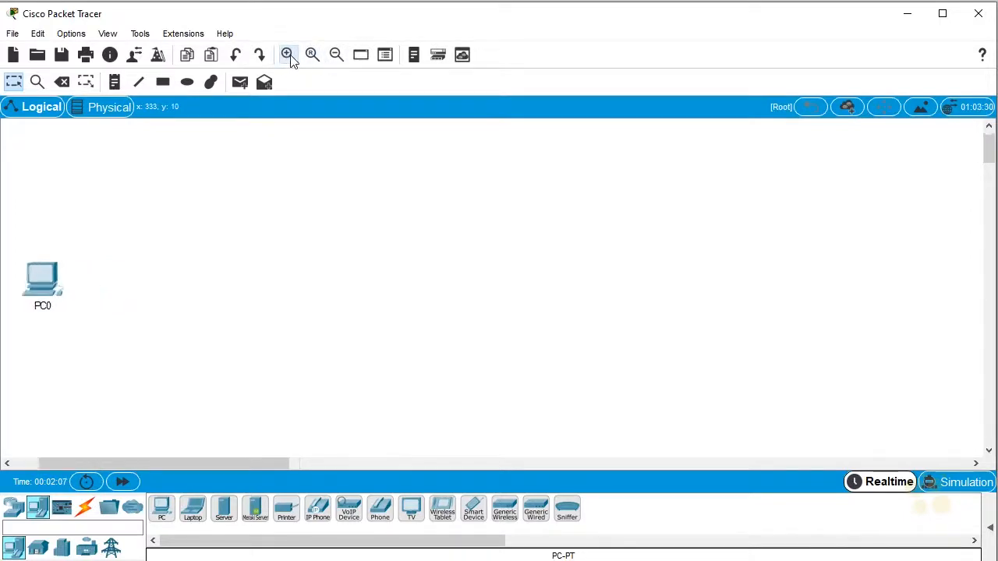
{"action": "left_click", "coordinate": [287, 54]}
{"action": "left_click_drag", "start_coordinate": [223, 463], "coordinate": [196, 460]}
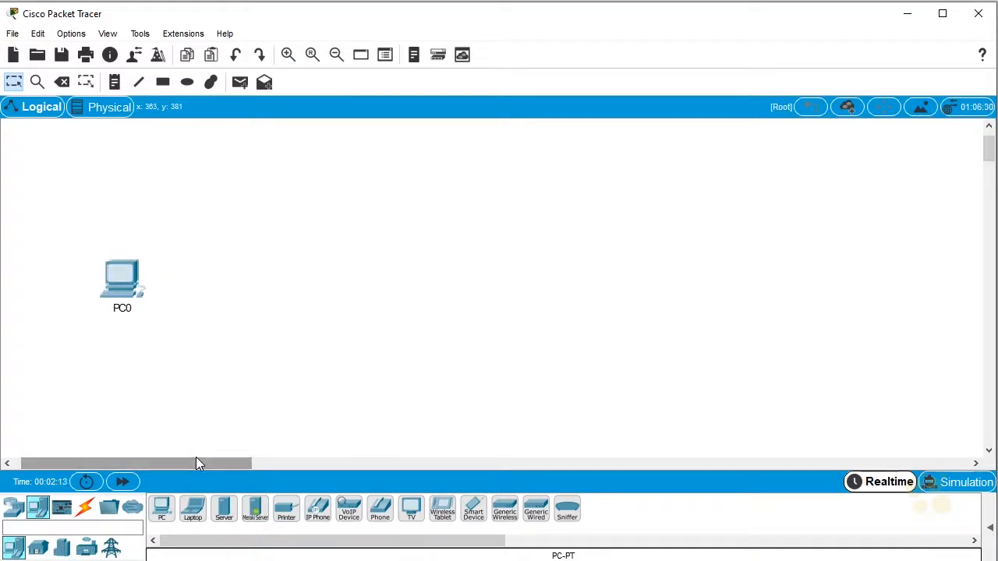
Add a 2960 switch just right of the PC and rename it Access-Switch.
{"action": "left_click", "coordinate": [15, 509]}
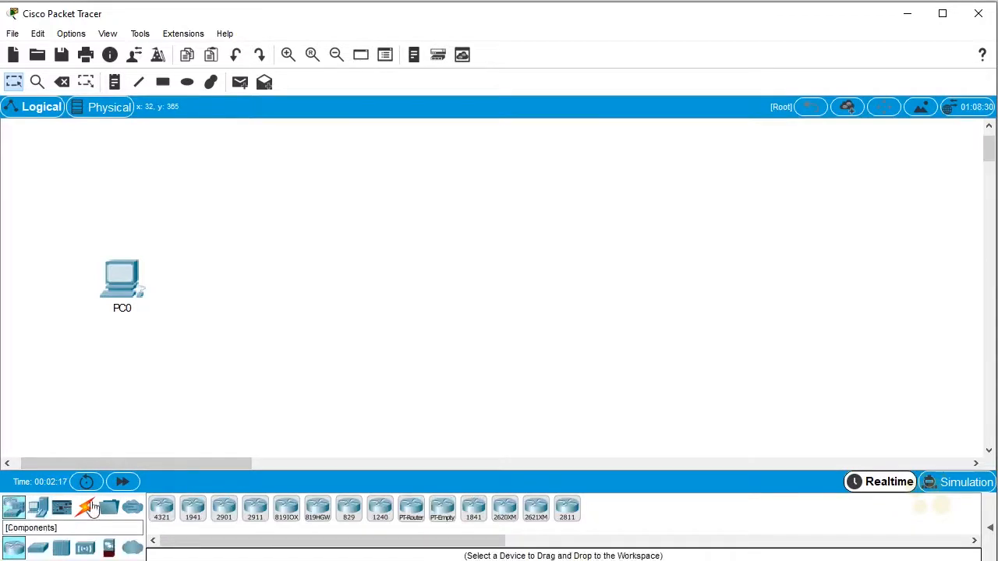
{"action": "left_click", "coordinate": [40, 550]}
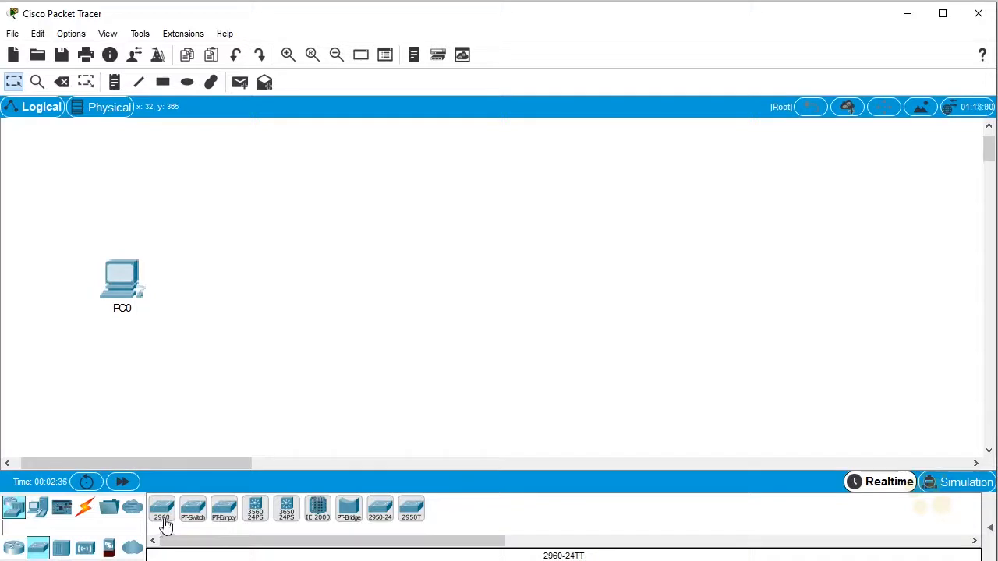
{"action": "left_click_drag", "start_coordinate": [164, 520], "coordinate": [213, 286]}
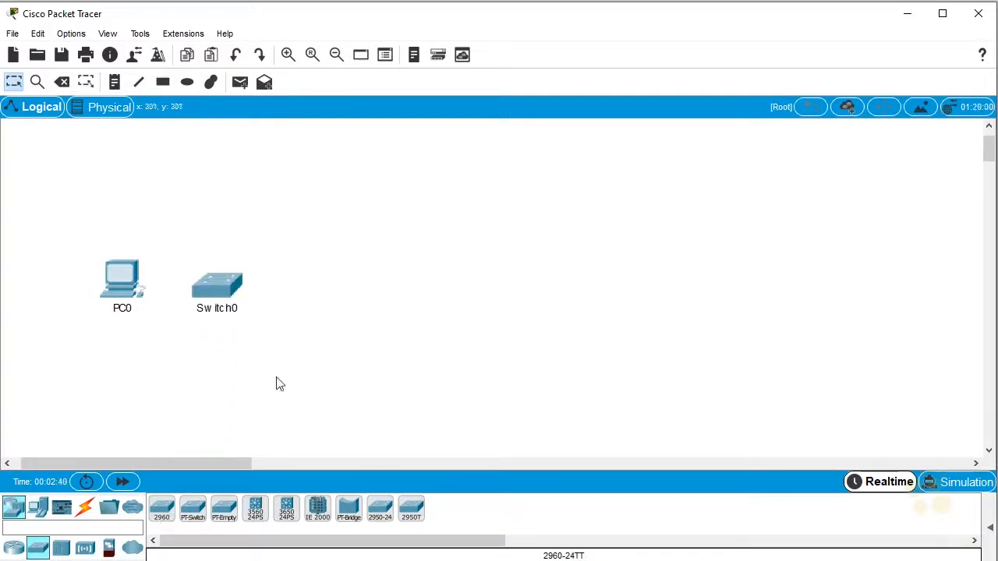
{"action": "left_click", "coordinate": [223, 308]}
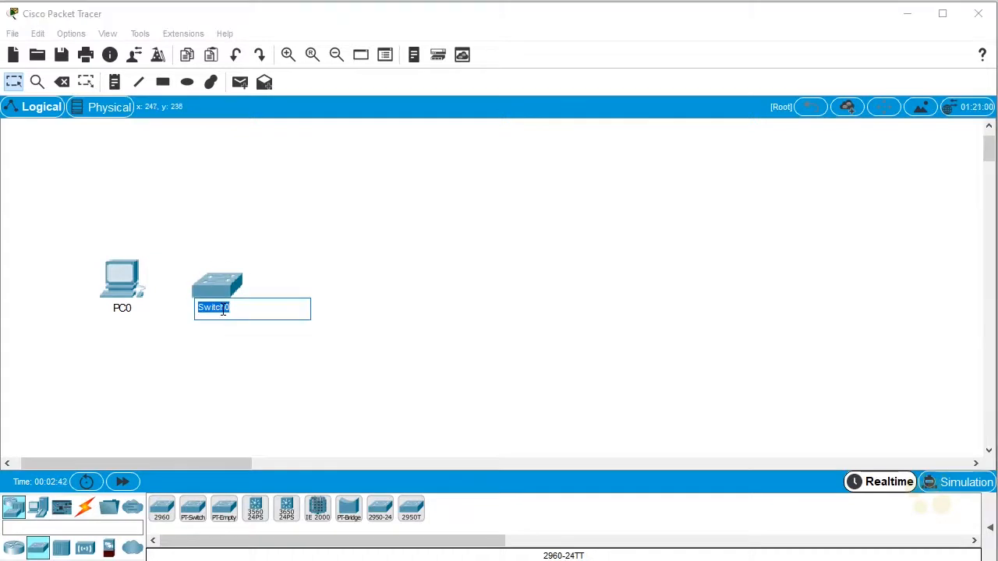
{"action": "type", "text": "Access-Switch"}
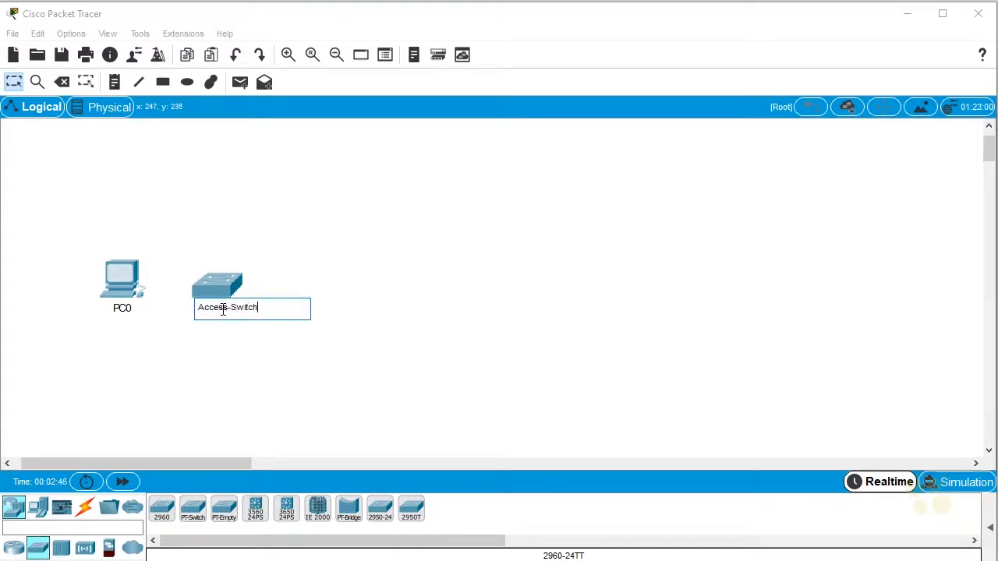
{"action": "key", "text": "Return"}
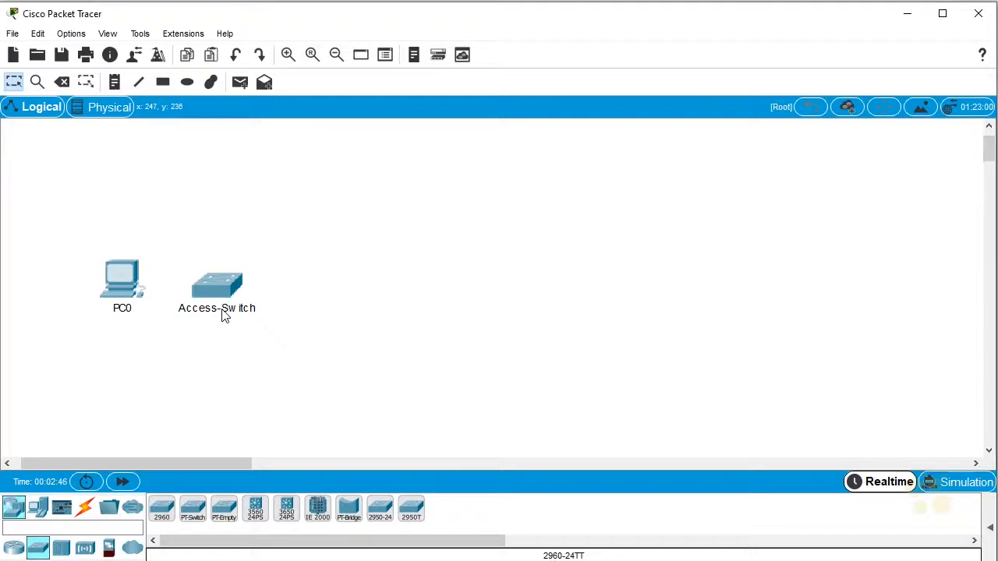
Rename the PC as PC1.
{"action": "left_click", "coordinate": [123, 311]}
{"action": "left_click", "coordinate": [122, 308]}
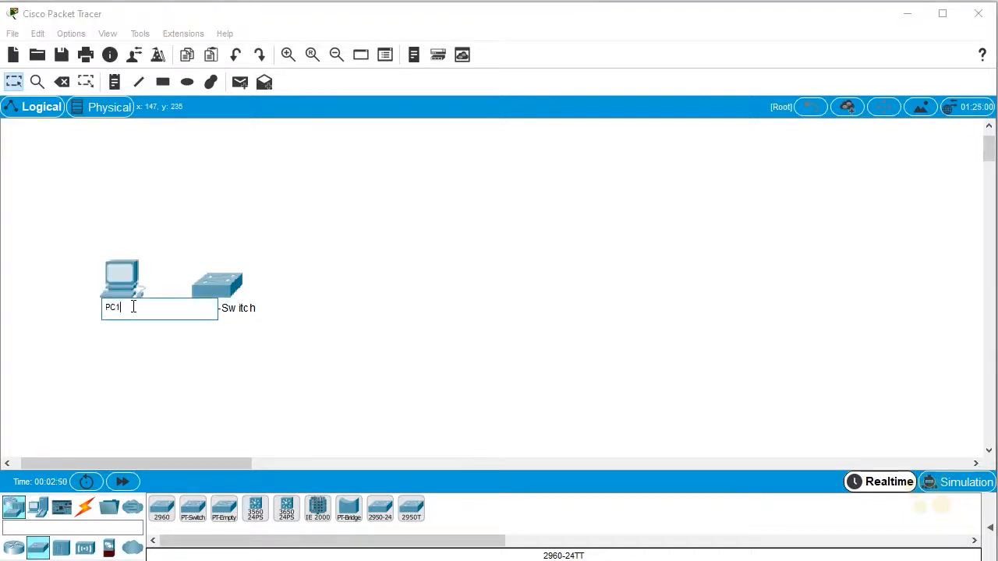
{"action": "type", "text": "1"}
{"action": "key", "text": "Return"}
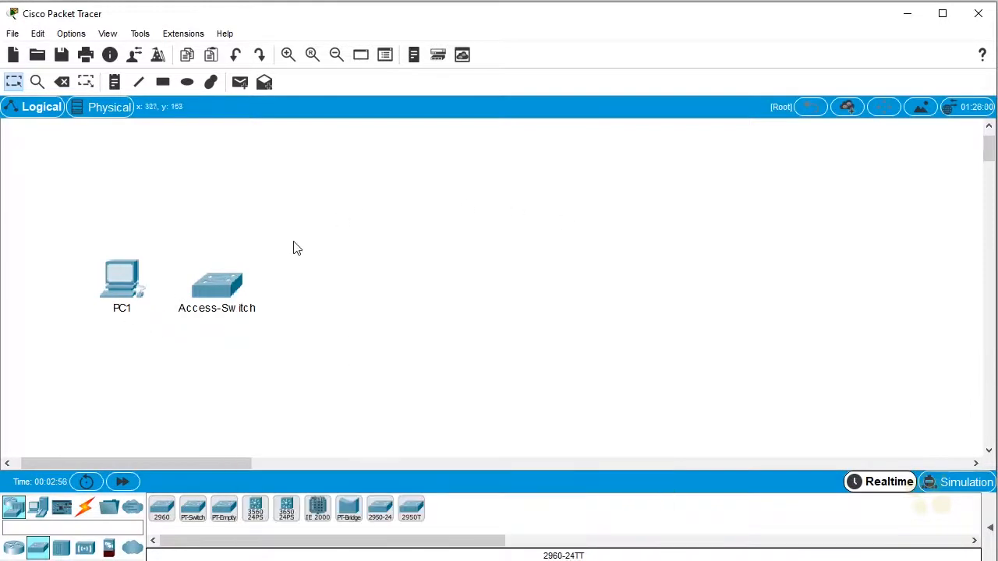
Add two 3650-24PS multilayer switches to the right of Access-Switch, one above the other.
{"action": "mouse_move", "coordinate": [226, 292]}
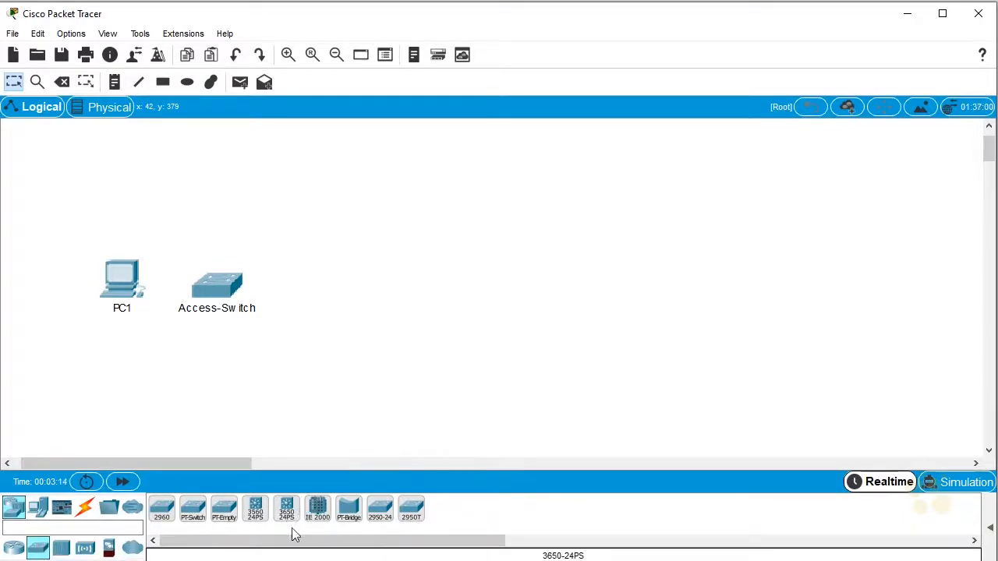
{"action": "left_click_drag", "start_coordinate": [292, 528], "coordinate": [335, 229]}
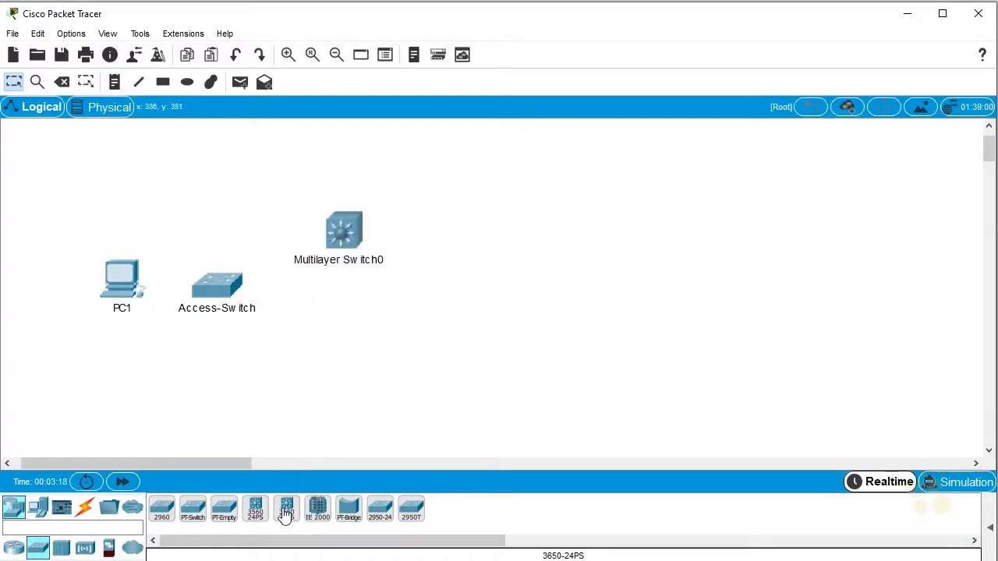
{"action": "left_click_drag", "start_coordinate": [286, 523], "coordinate": [337, 313]}
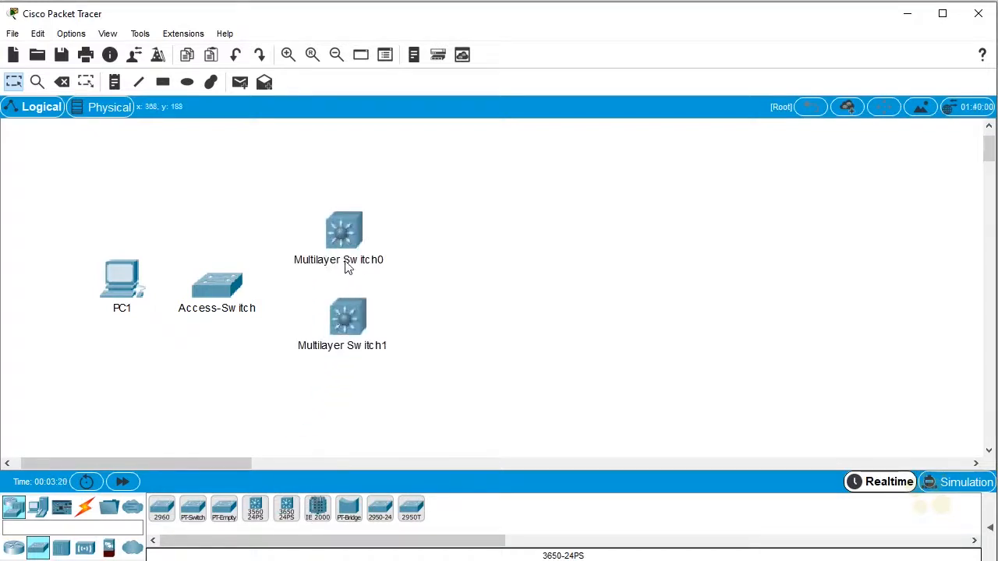
Rename the upper multilayer switch as core1.
{"action": "double_click", "coordinate": [347, 259]}
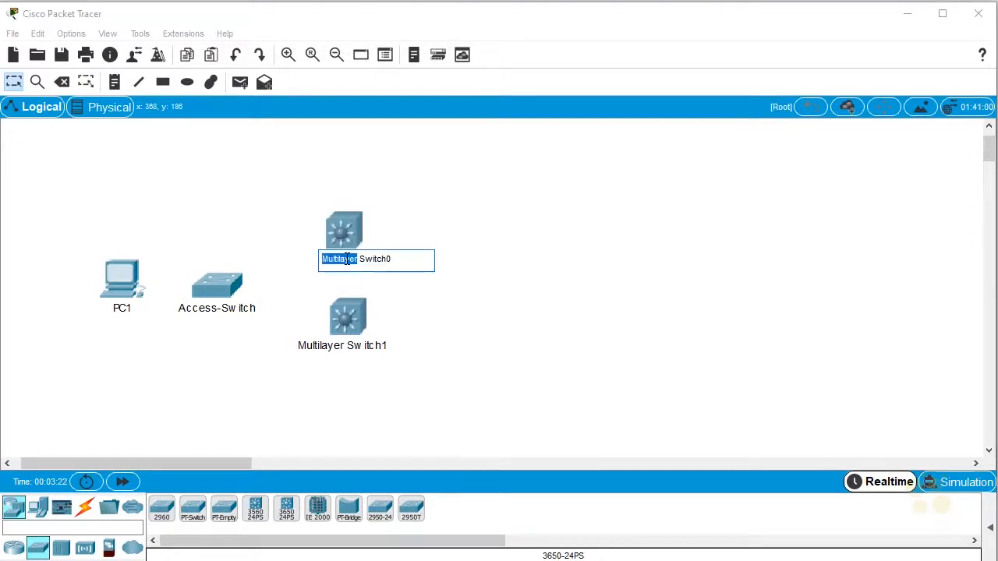
{"action": "left_click_drag", "start_coordinate": [419, 252], "coordinate": [303, 255]}
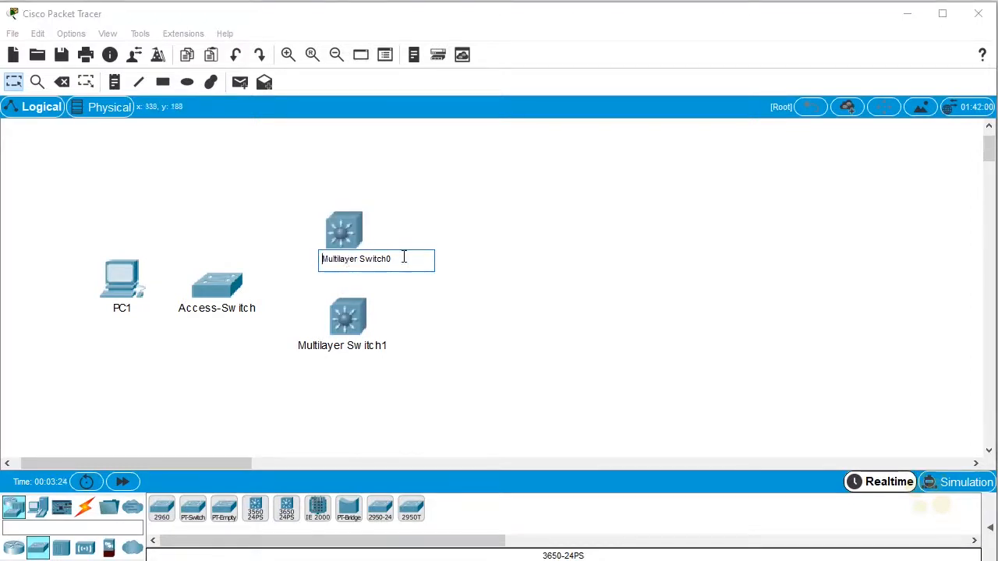
{"action": "left_click_drag", "start_coordinate": [404, 258], "coordinate": [298, 258]}
{"action": "type", "text": "cor"}
{"action": "key", "text": "Return"}
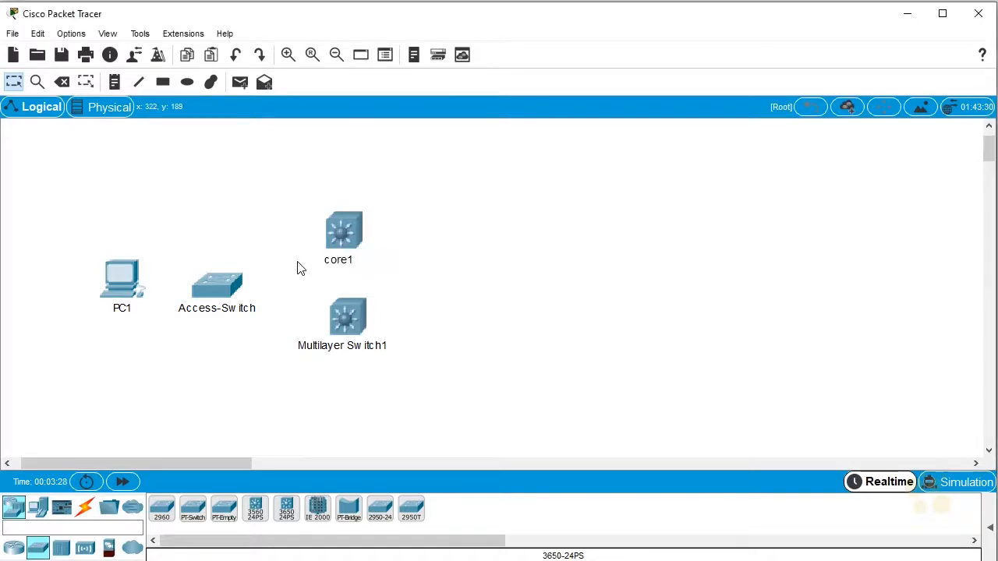
Rename the lower multilayer switch as core2.
{"action": "left_click", "coordinate": [330, 348]}
{"action": "left_click_drag", "start_coordinate": [327, 345], "coordinate": [290, 350]}
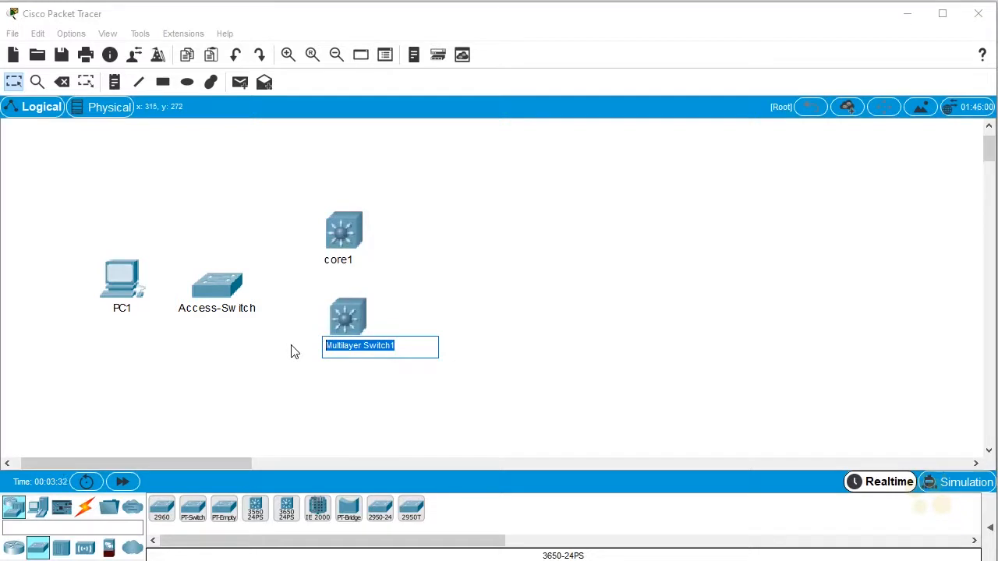
{"action": "type", "text": "cor"}
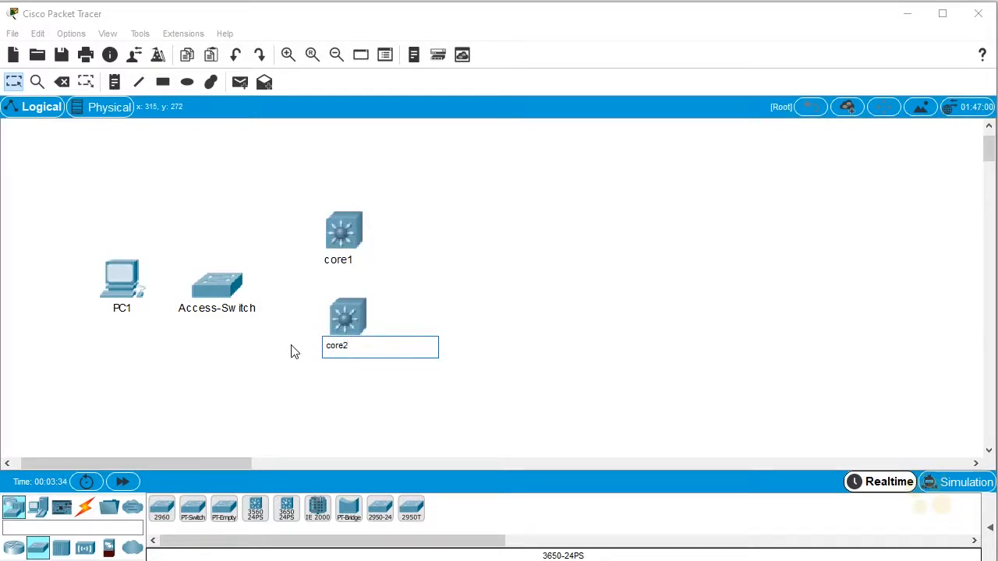
{"action": "type", "text": "e2"}
{"action": "key", "text": "Return"}
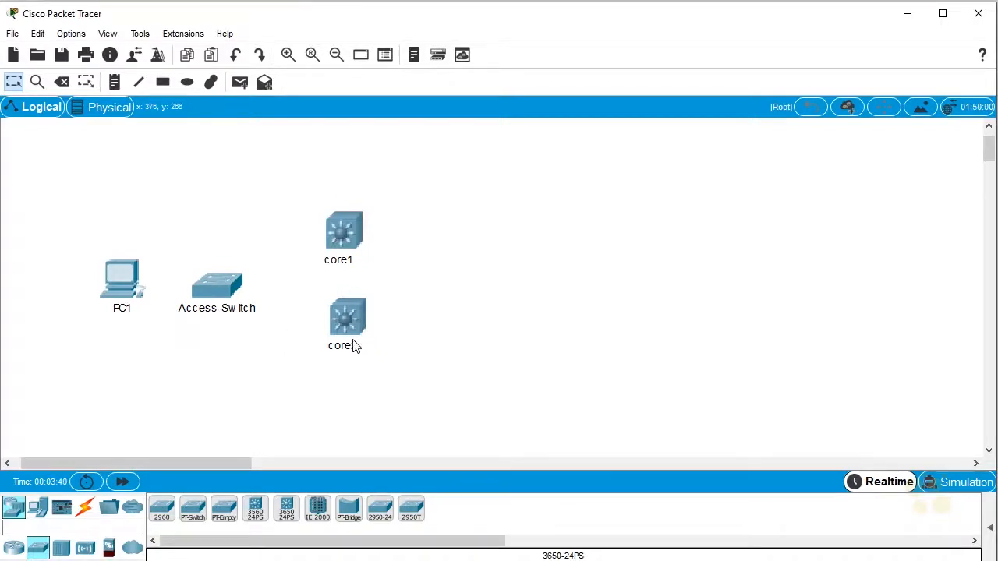
{"action": "mouse_move", "coordinate": [354, 346]}
{"action": "left_click", "coordinate": [907, 13]}
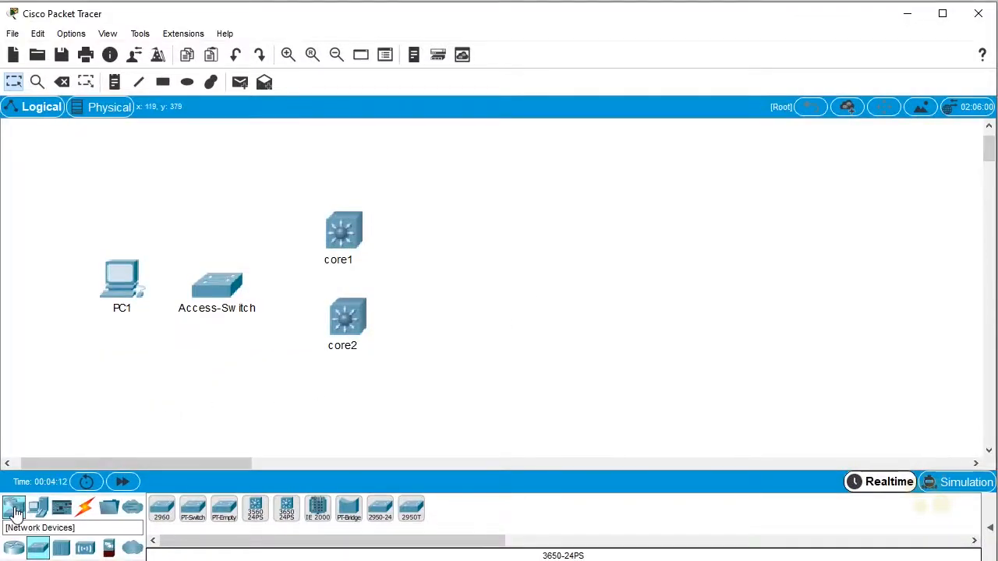
Add a 2911 router to the right of core1 and rename it R1.
{"action": "left_click", "coordinate": [14, 548]}
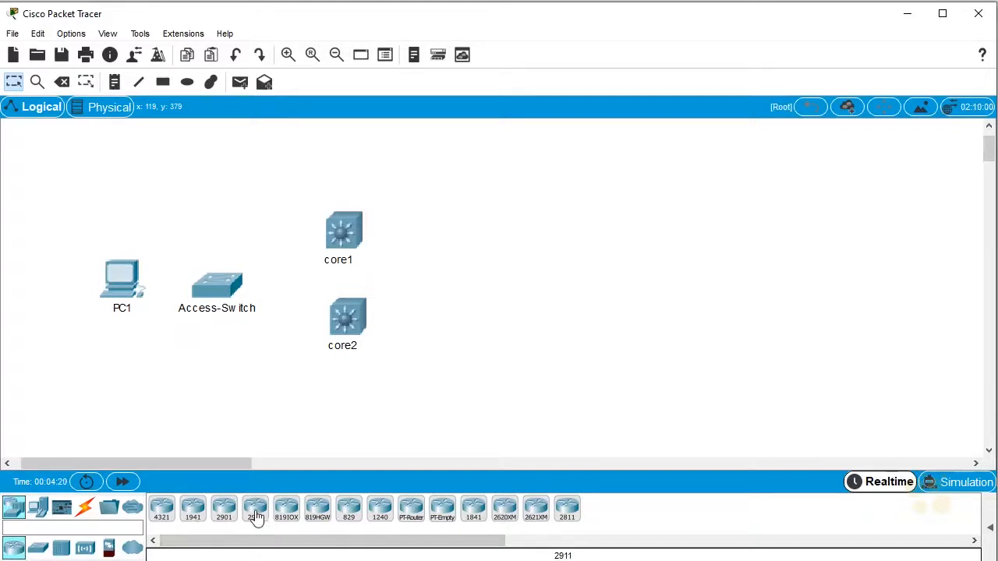
{"action": "left_click_drag", "start_coordinate": [256, 518], "coordinate": [484, 225]}
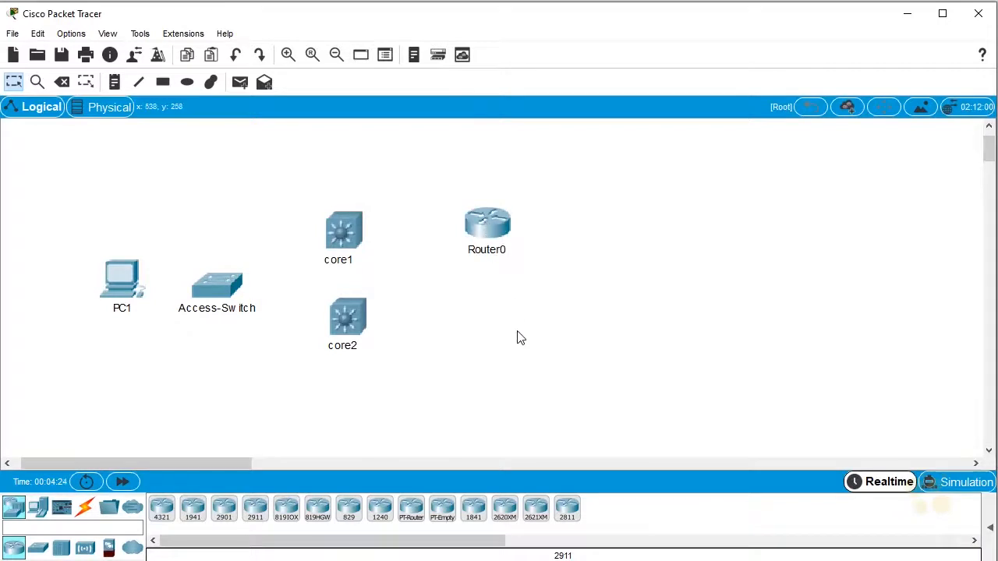
{"action": "left_click", "coordinate": [497, 249]}
{"action": "type", "text": "R1"}
{"action": "key", "text": "Return"}
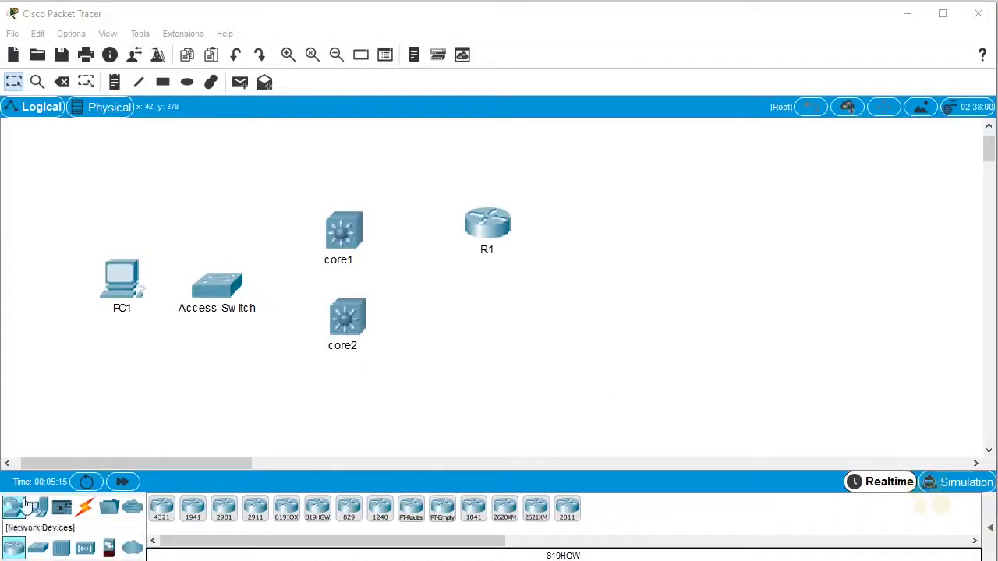
Connect PC1 to Access-Switch with an automatically chosen connection type and move PC1 farther left from the switch.
{"action": "left_click", "coordinate": [86, 509]}
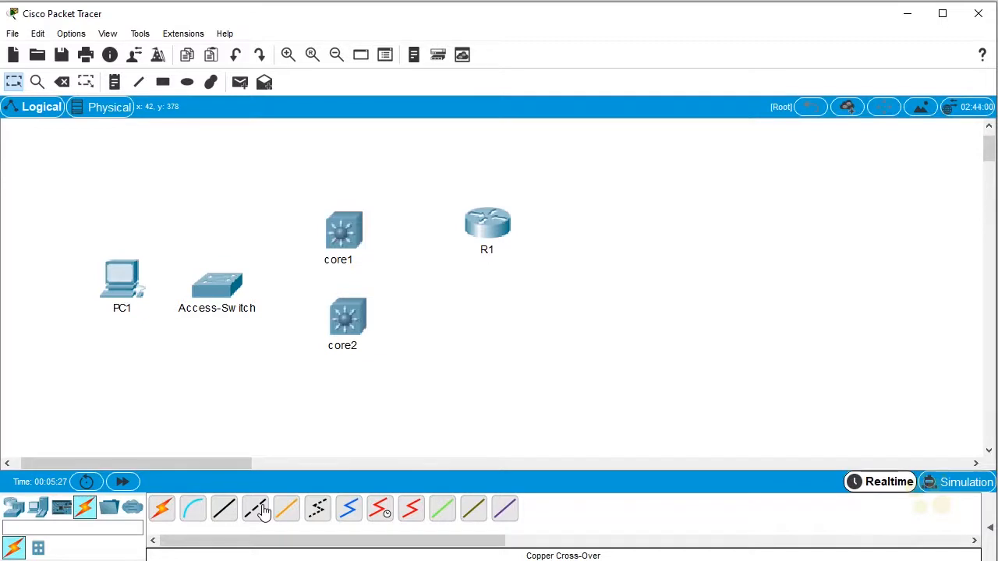
{"action": "left_click", "coordinate": [164, 510]}
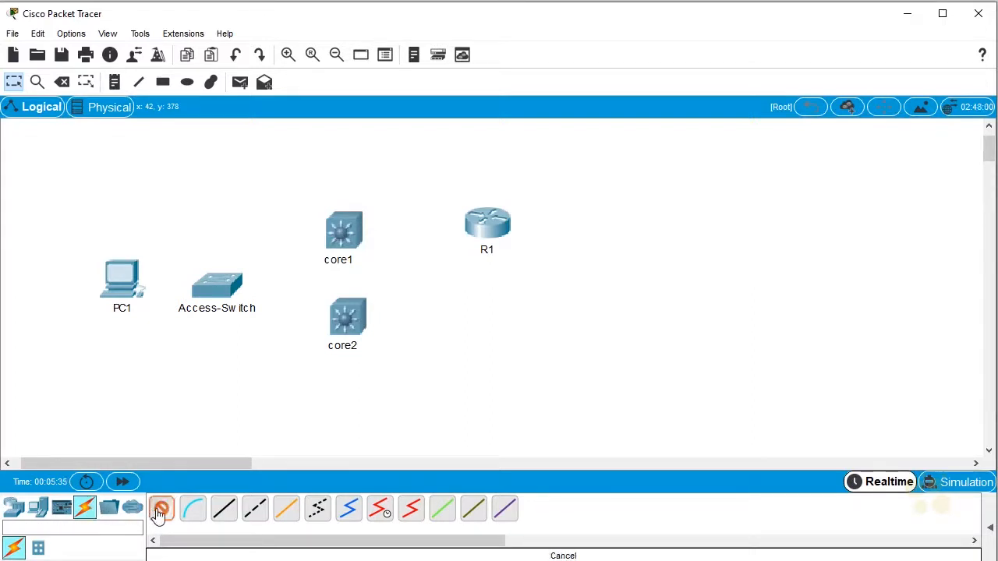
{"action": "left_click", "coordinate": [160, 511]}
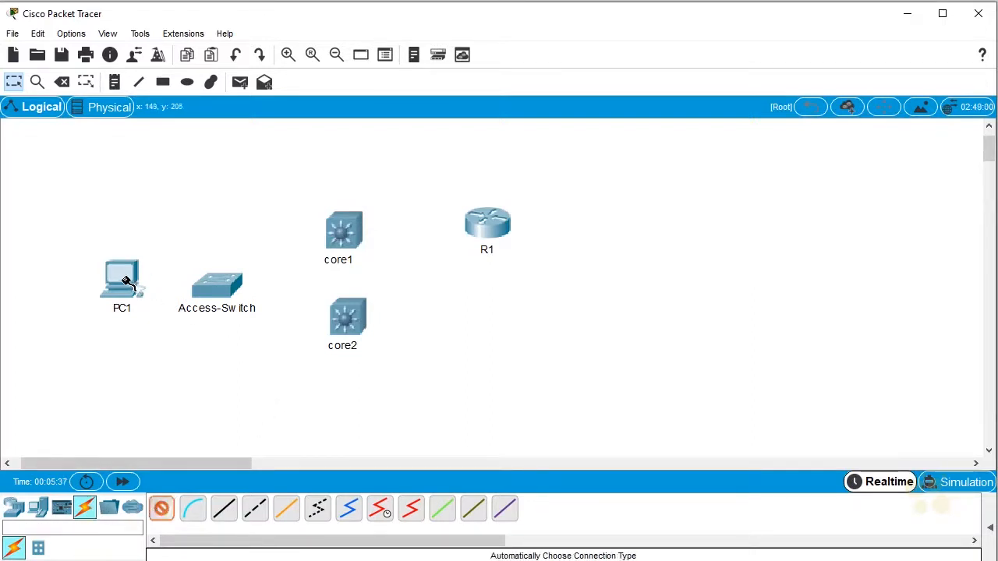
{"action": "left_click", "coordinate": [126, 282]}
{"action": "left_click", "coordinate": [224, 290]}
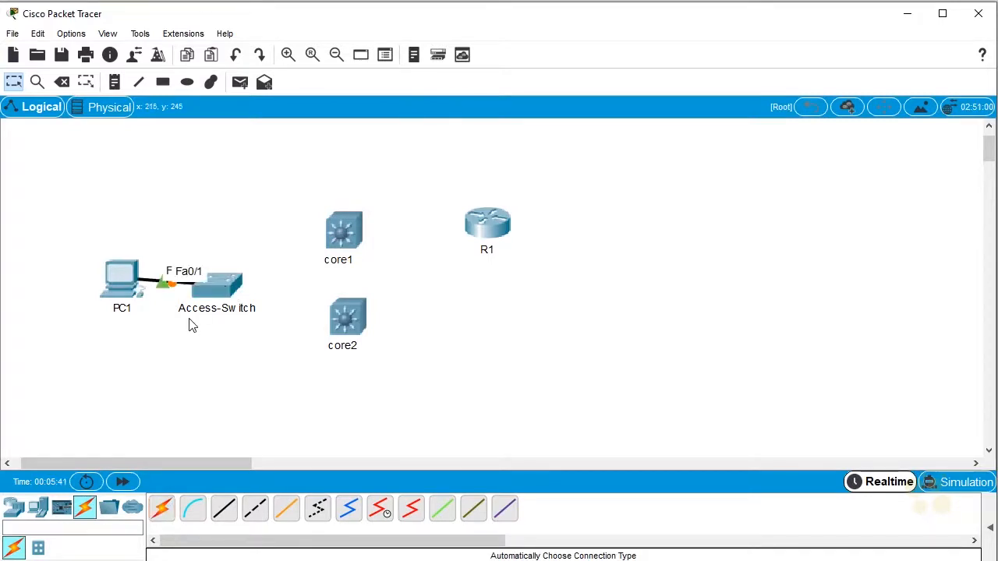
{"action": "left_click_drag", "start_coordinate": [123, 285], "coordinate": [78, 289]}
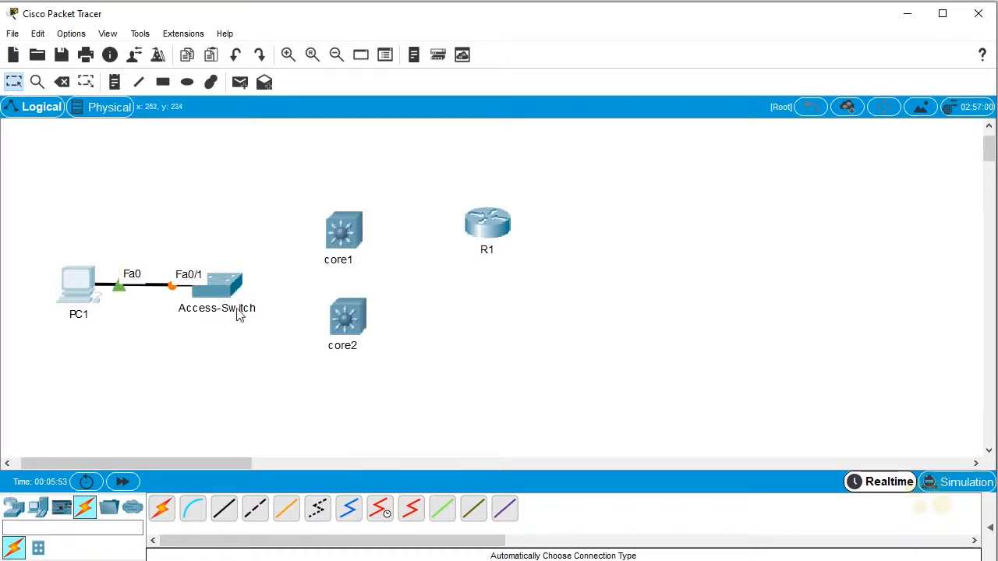
Connect Access-Switch to core1 and core1 to core2, using automatically chosen connection types.
{"action": "left_click", "coordinate": [164, 510]}
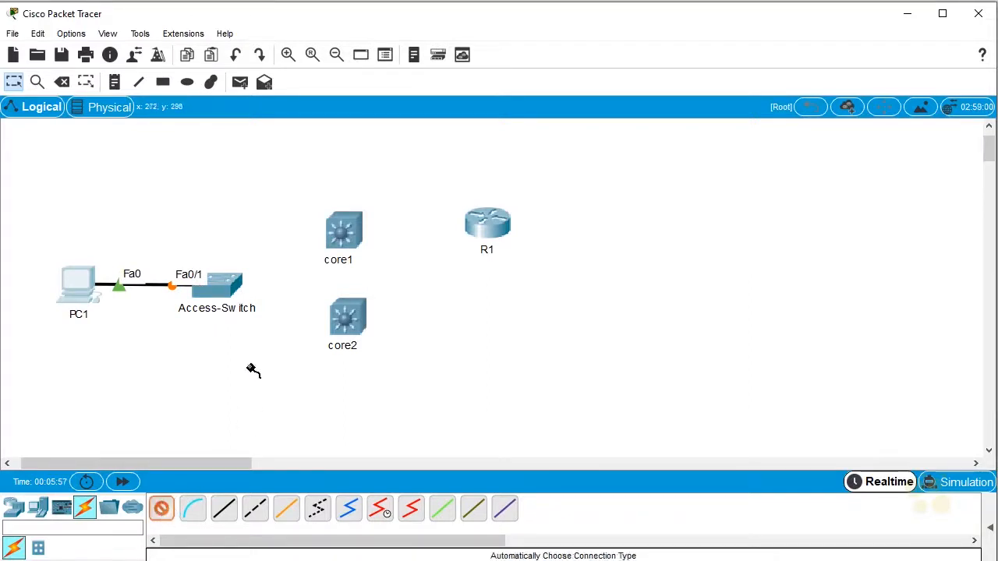
{"action": "left_click", "coordinate": [232, 287]}
{"action": "left_click", "coordinate": [339, 233]}
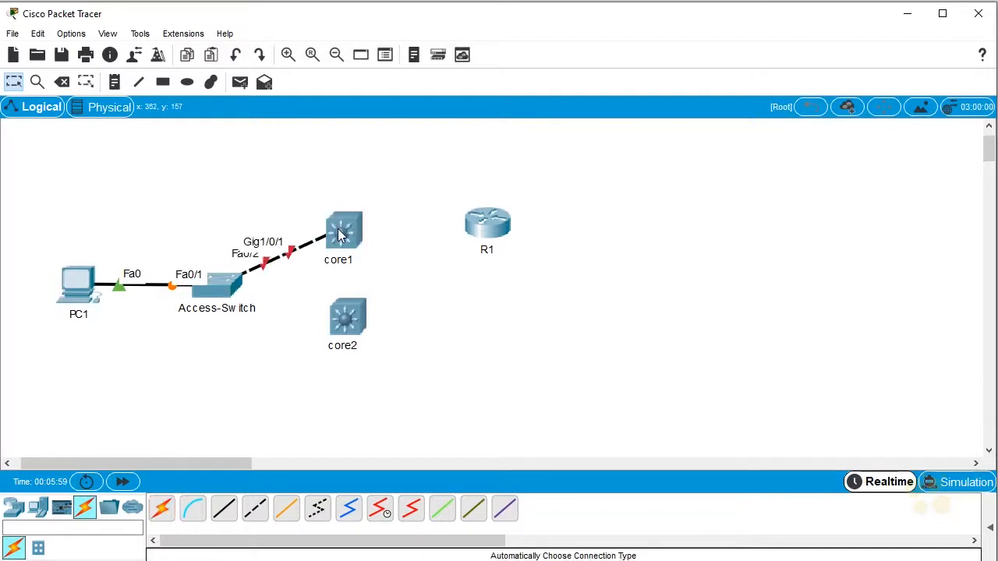
{"action": "left_click", "coordinate": [162, 508]}
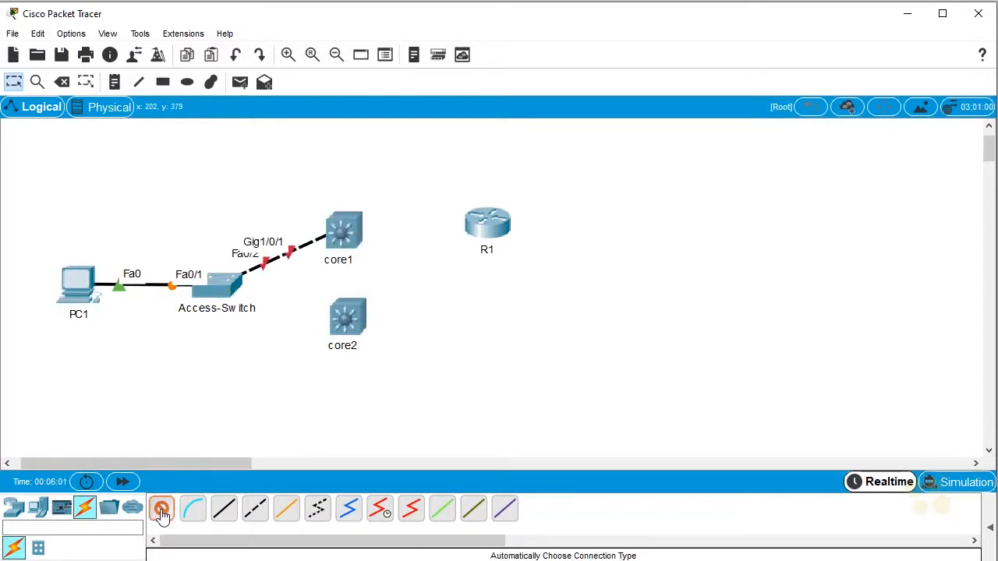
{"action": "left_click", "coordinate": [346, 230]}
{"action": "left_click", "coordinate": [349, 318]}
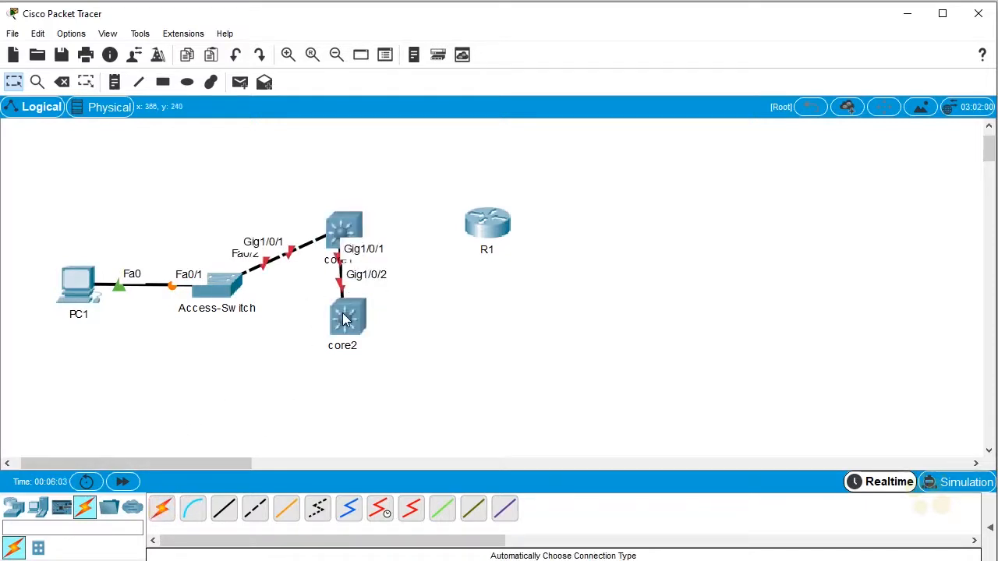
Connect core2 to Access-Switch with an automatically chosen connection type and move core2 down and to the right, away from core1.
{"action": "left_click", "coordinate": [162, 508]}
{"action": "left_click", "coordinate": [345, 317]}
{"action": "left_click", "coordinate": [229, 290]}
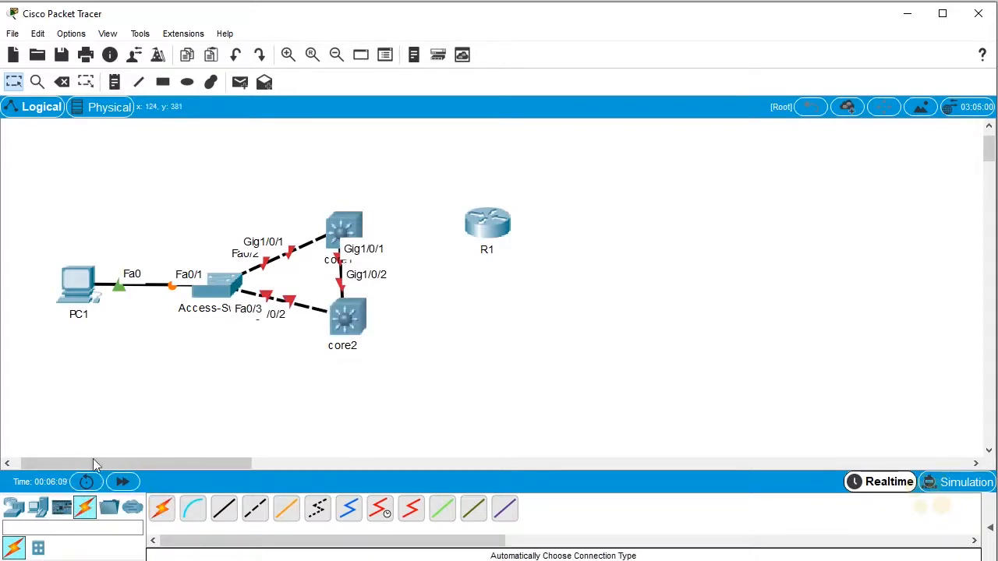
{"action": "left_click_drag", "start_coordinate": [355, 327], "coordinate": [408, 379]}
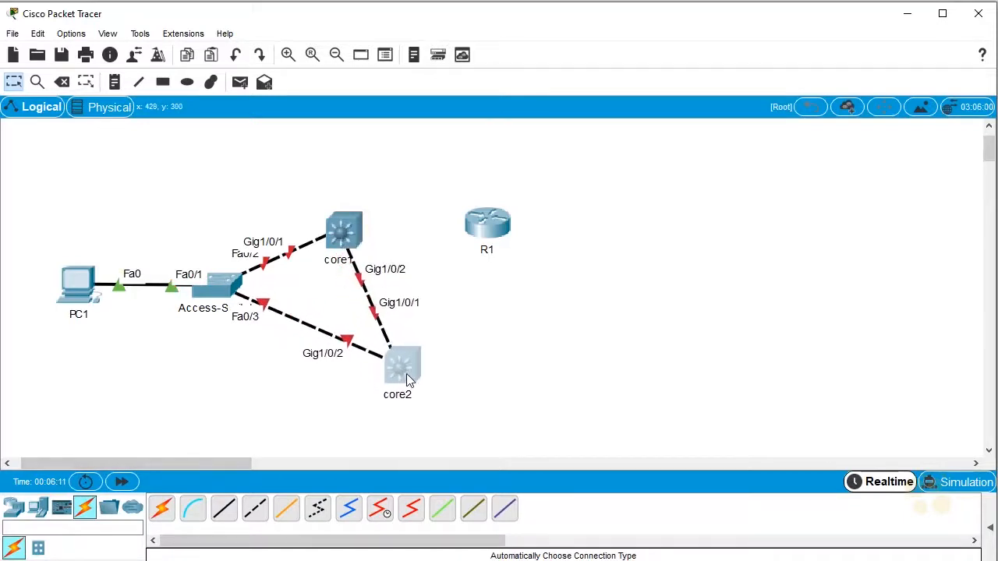
Move core1 up and slightly right, away from core2, and install an AC power supply in core2's empty power slot.
{"action": "left_click_drag", "start_coordinate": [352, 232], "coordinate": [377, 182]}
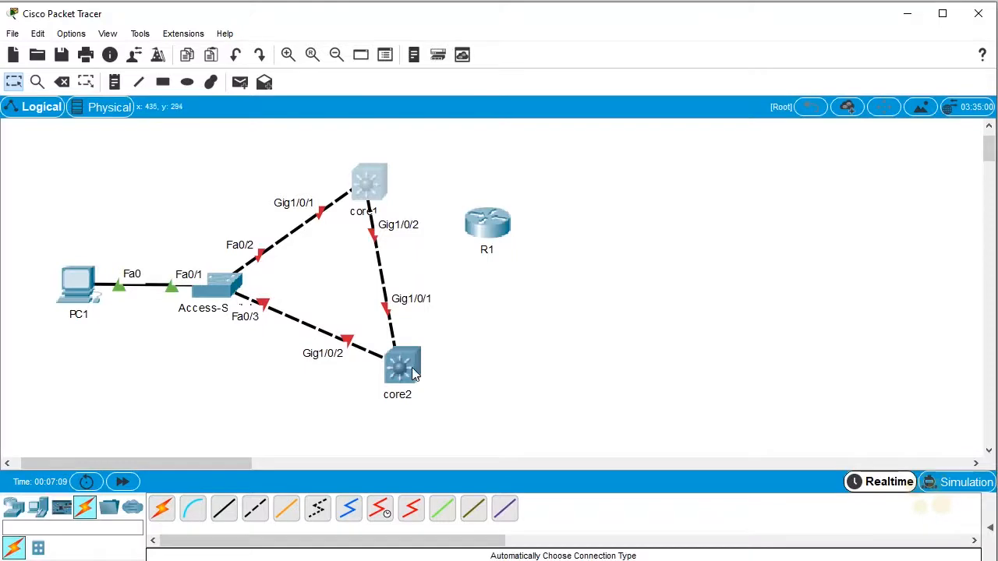
{"action": "left_click", "coordinate": [406, 369]}
{"action": "left_click_drag", "start_coordinate": [508, 27], "coordinate": [742, 51]}
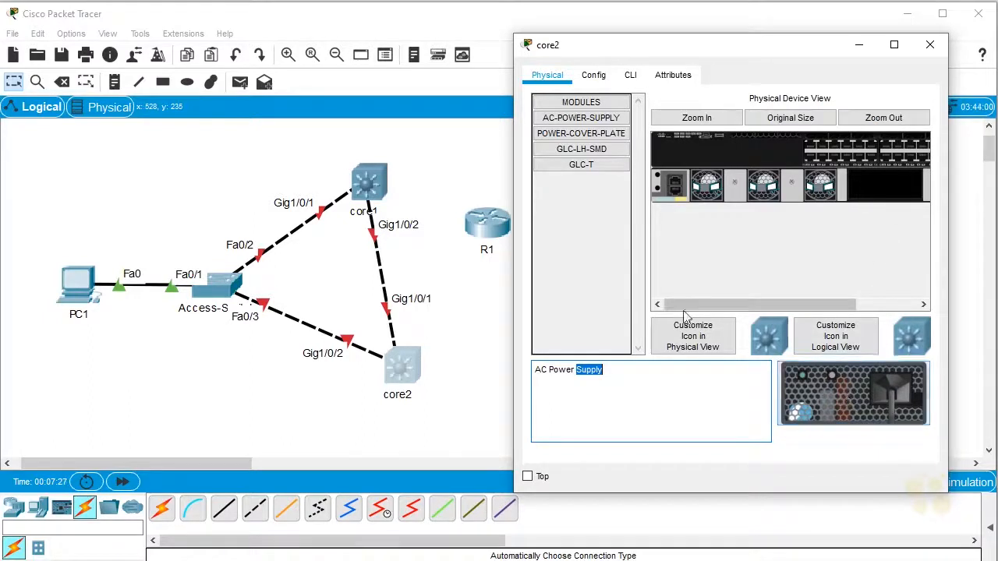
{"action": "left_click_drag", "start_coordinate": [846, 397], "coordinate": [880, 188]}
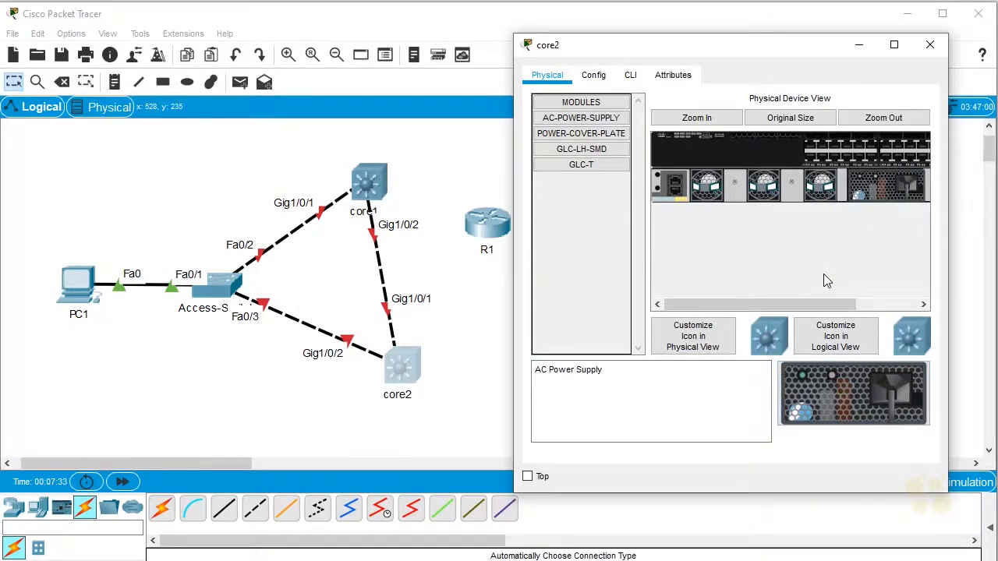
{"action": "left_click", "coordinate": [930, 44]}
Install an AC power supply in core1's empty power slot.
{"action": "left_click", "coordinate": [370, 185]}
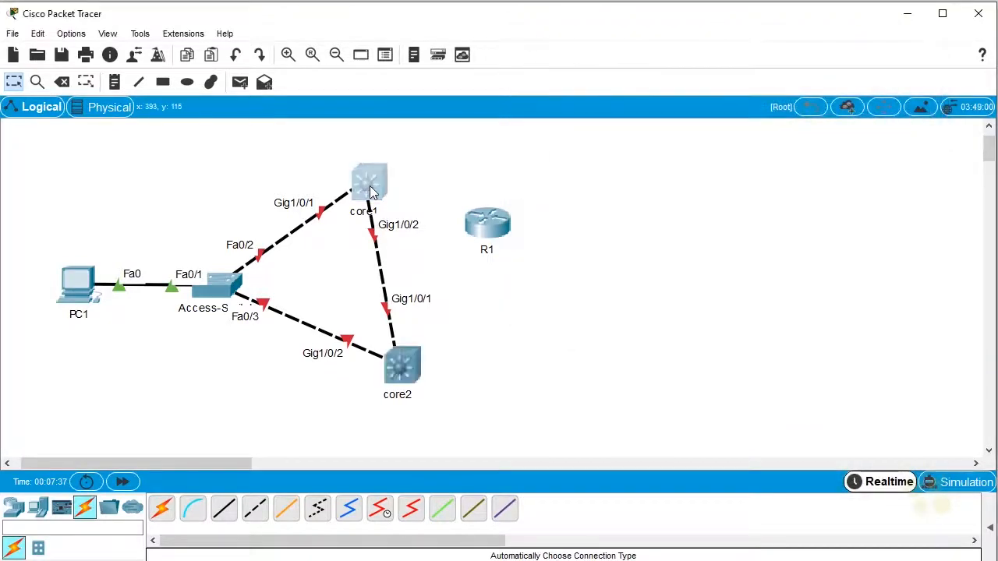
{"action": "left_click_drag", "start_coordinate": [461, 30], "coordinate": [770, 49]}
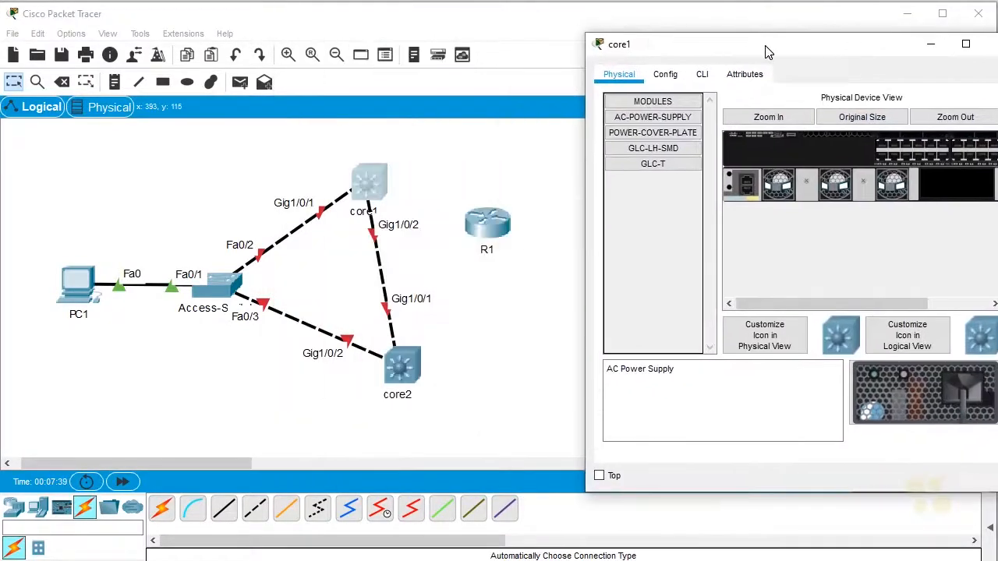
{"action": "left_click_drag", "start_coordinate": [885, 401], "coordinate": [949, 194]}
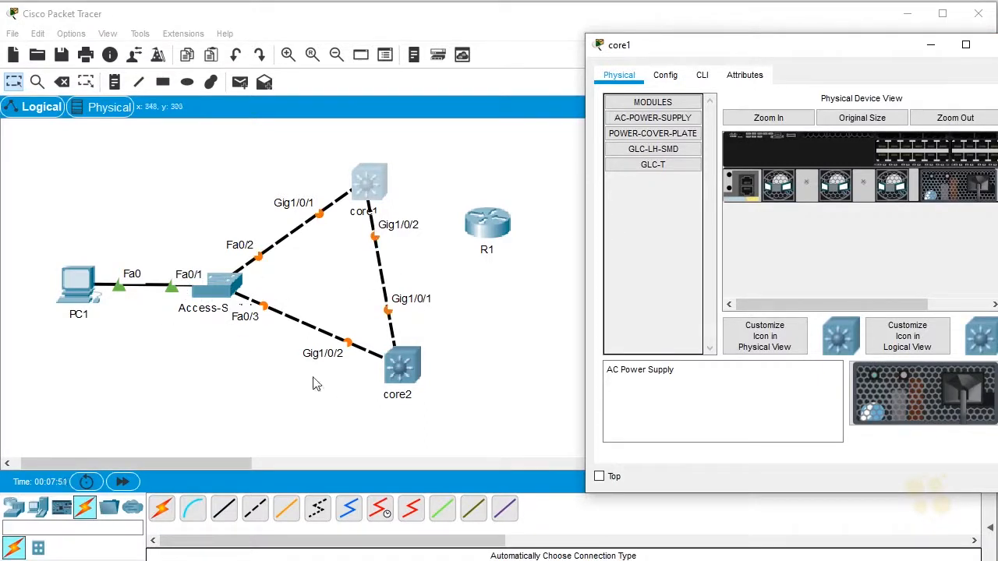
{"action": "left_click", "coordinate": [990, 44]}
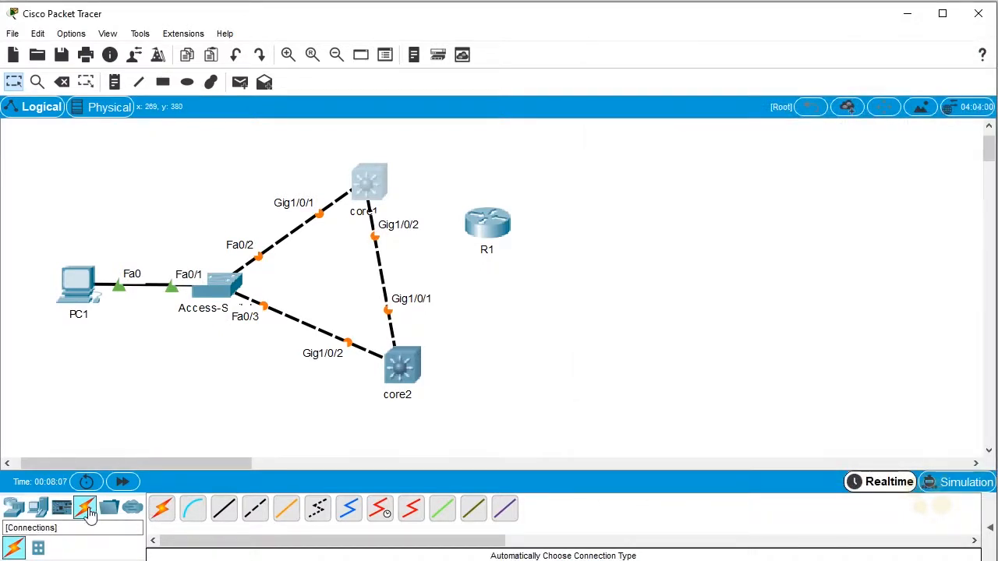
Connect core1 to R1 with an automatically chosen connection type and move R1 farther right from core1.
{"action": "left_click", "coordinate": [85, 508]}
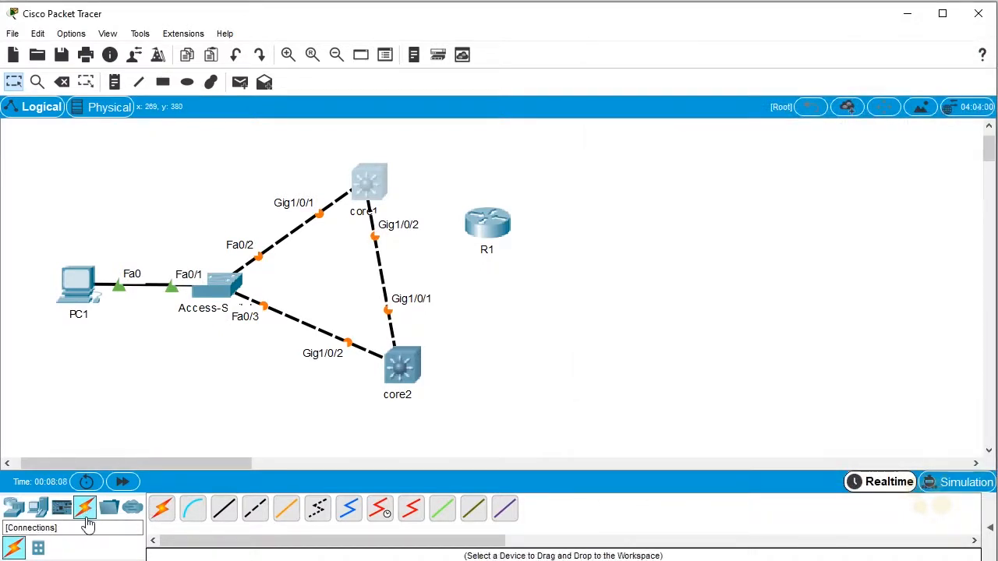
{"action": "left_click", "coordinate": [163, 509]}
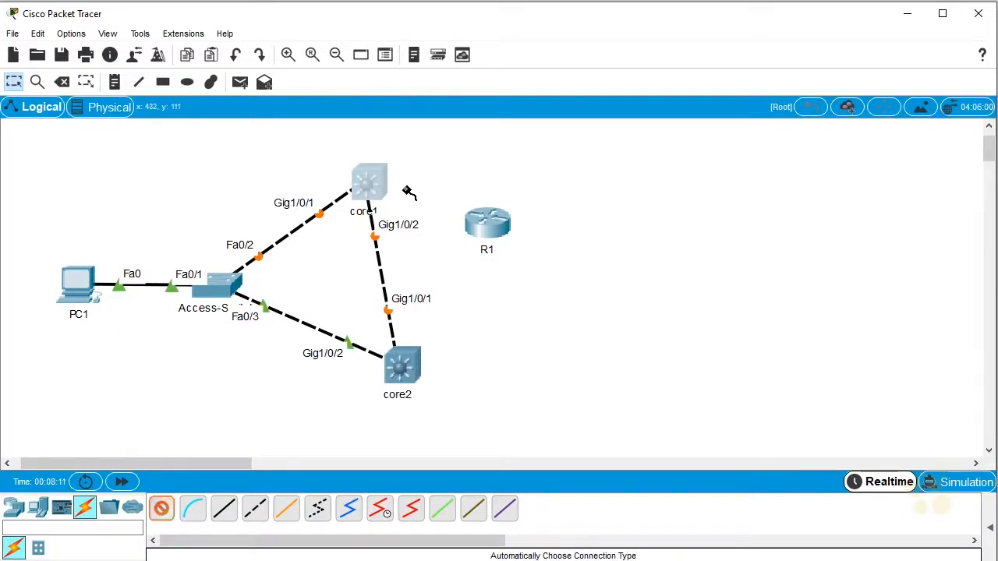
{"action": "left_click", "coordinate": [379, 187]}
{"action": "left_click", "coordinate": [477, 224]}
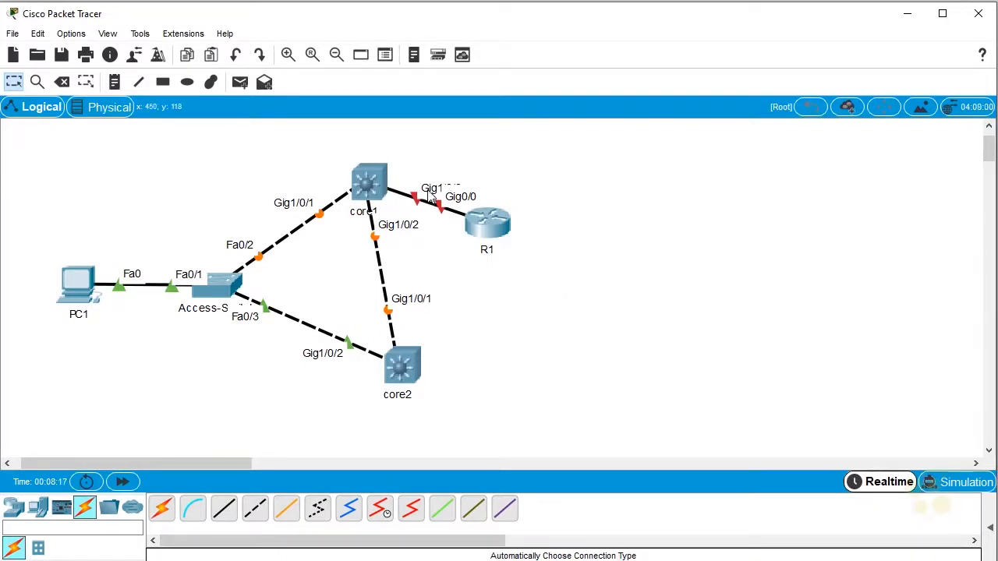
{"action": "left_click_drag", "start_coordinate": [499, 227], "coordinate": [578, 212]}
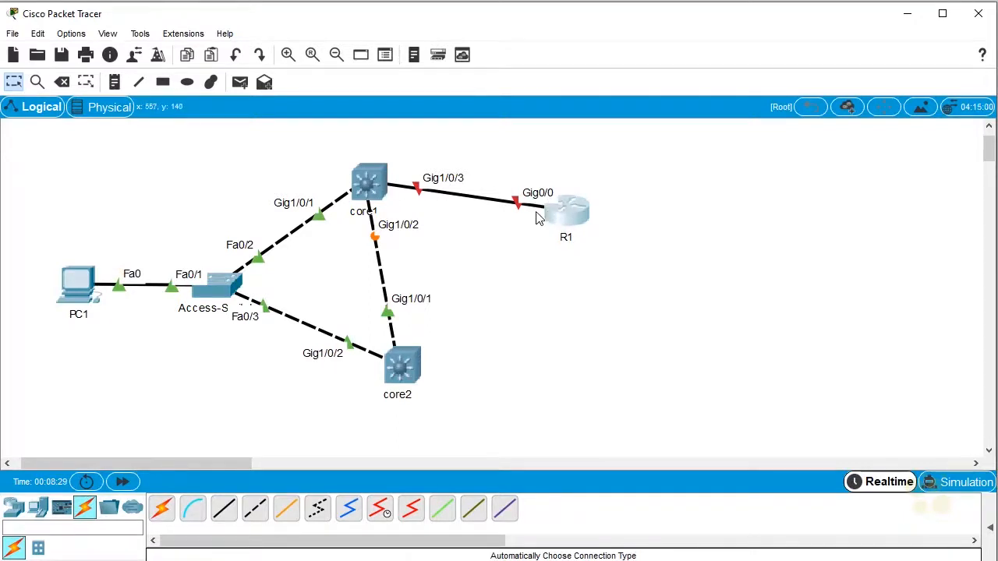
Turn off the option that always shows port labels in the logical workspace.
{"action": "left_click", "coordinate": [72, 33]}
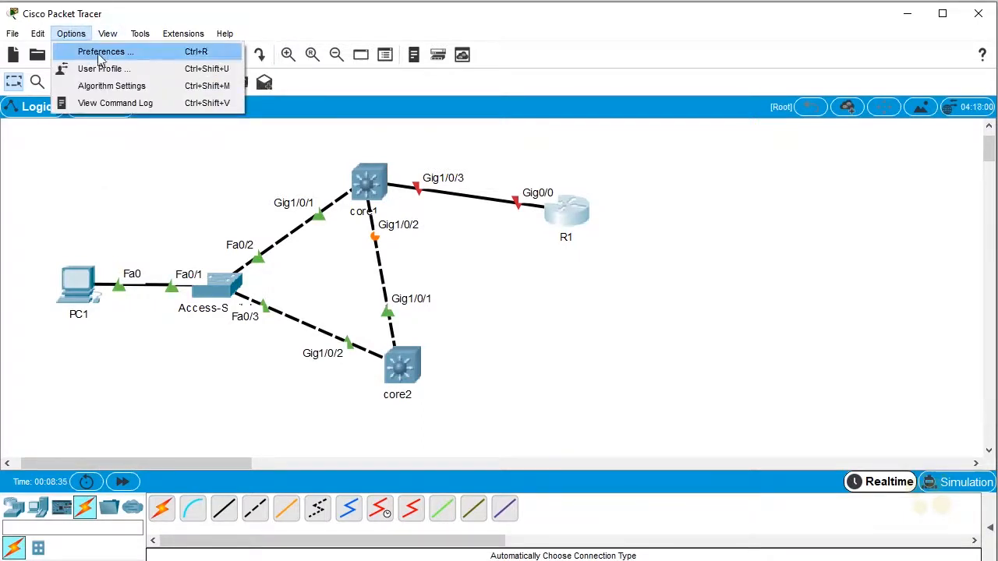
{"action": "left_click", "coordinate": [102, 53]}
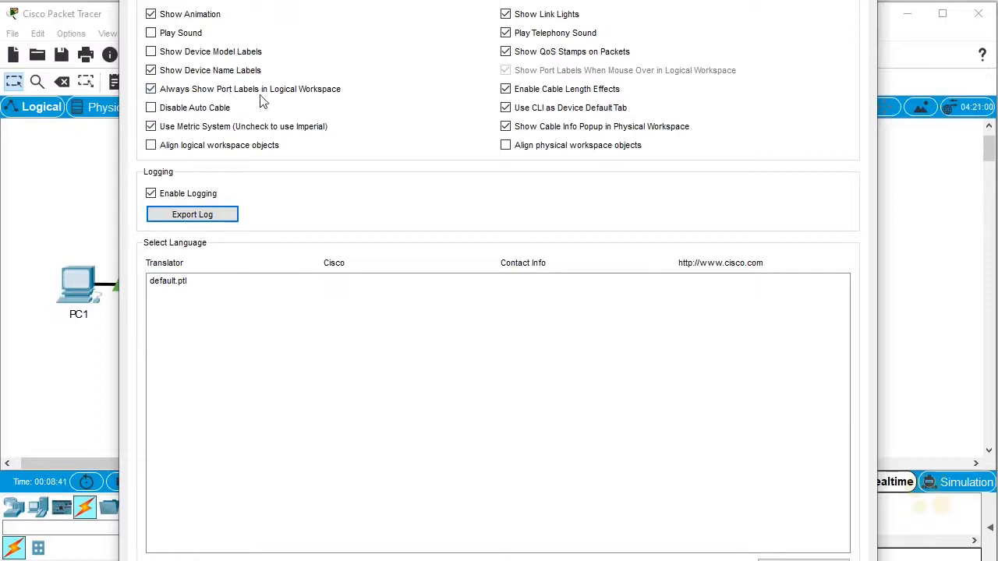
{"action": "left_click", "coordinate": [151, 90]}
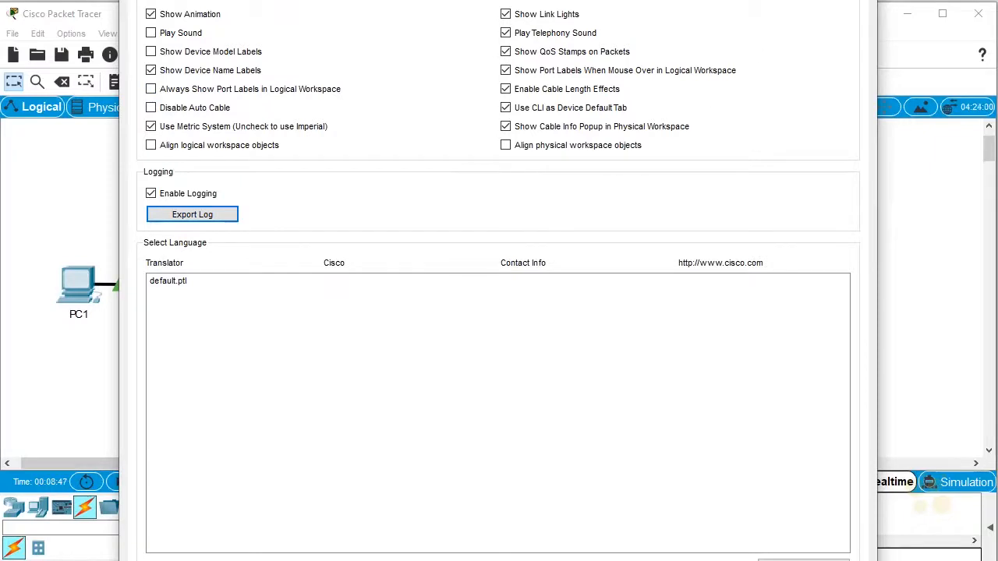
{"action": "key", "text": "Escape"}
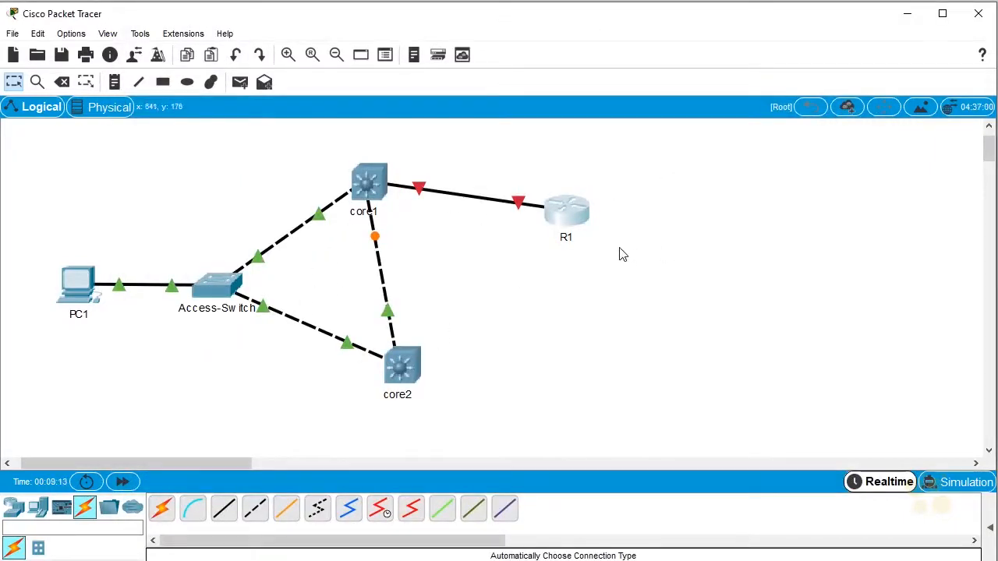
Move R1 up and to the right, level with core1, and open its command line clear of the topology.
{"action": "left_click_drag", "start_coordinate": [548, 212], "coordinate": [584, 190]}
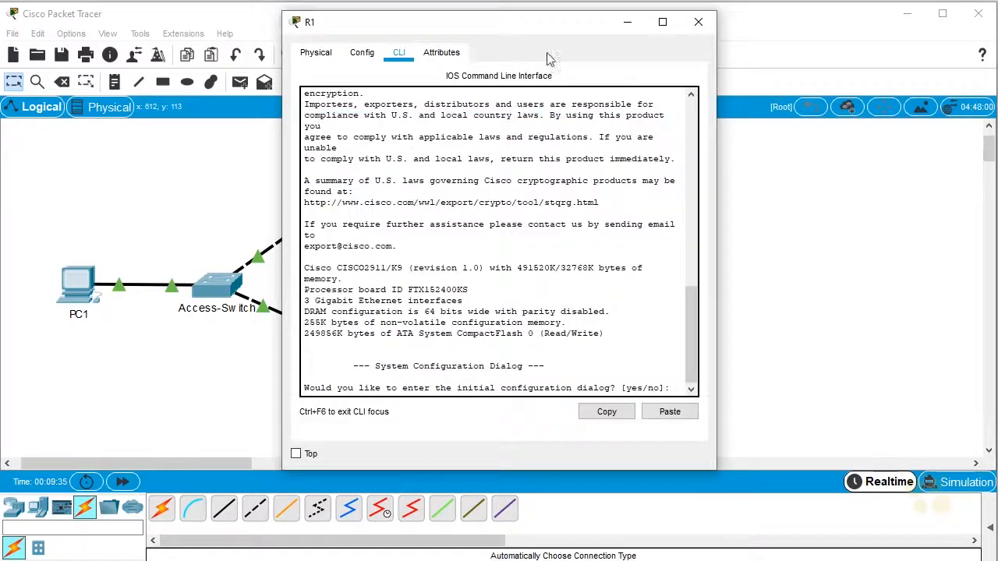
{"action": "left_click_drag", "start_coordinate": [534, 31], "coordinate": [881, 47]}
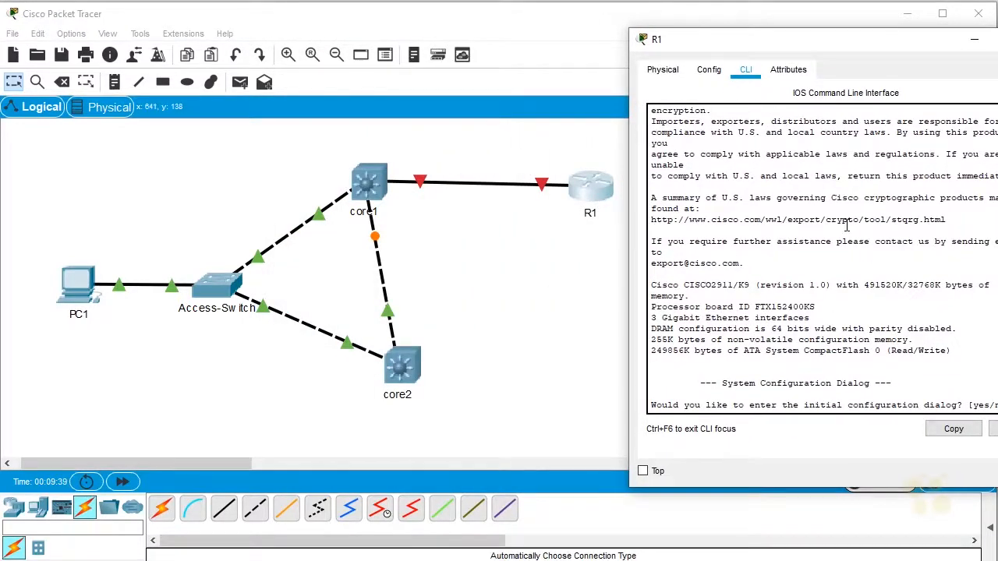
{"action": "left_click", "coordinate": [657, 70]}
{"action": "left_click", "coordinate": [710, 71]}
{"action": "left_click", "coordinate": [746, 71]}
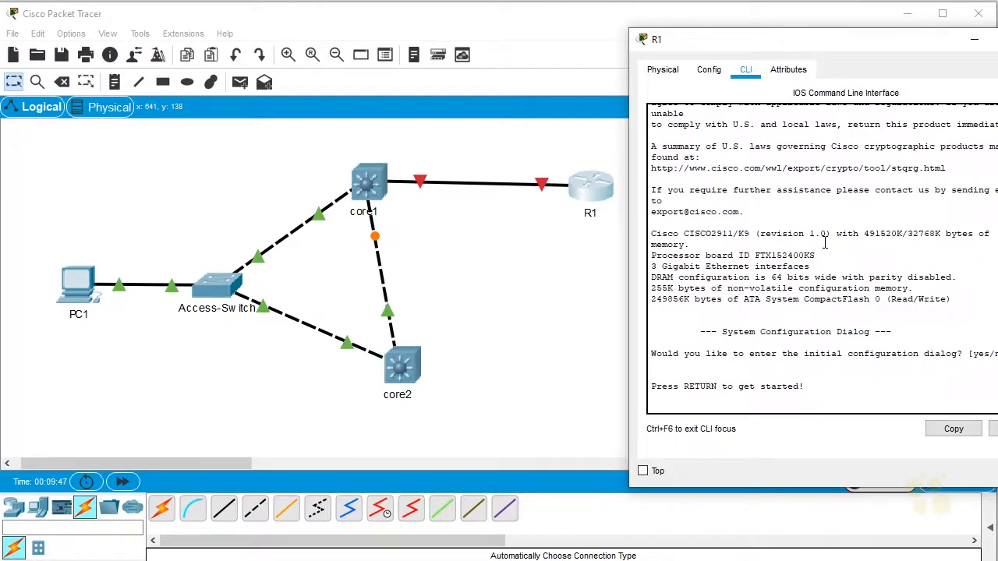
Start R1's command-line session and enter privileged mode with the command enable 15.
{"action": "key", "text": "Return"}
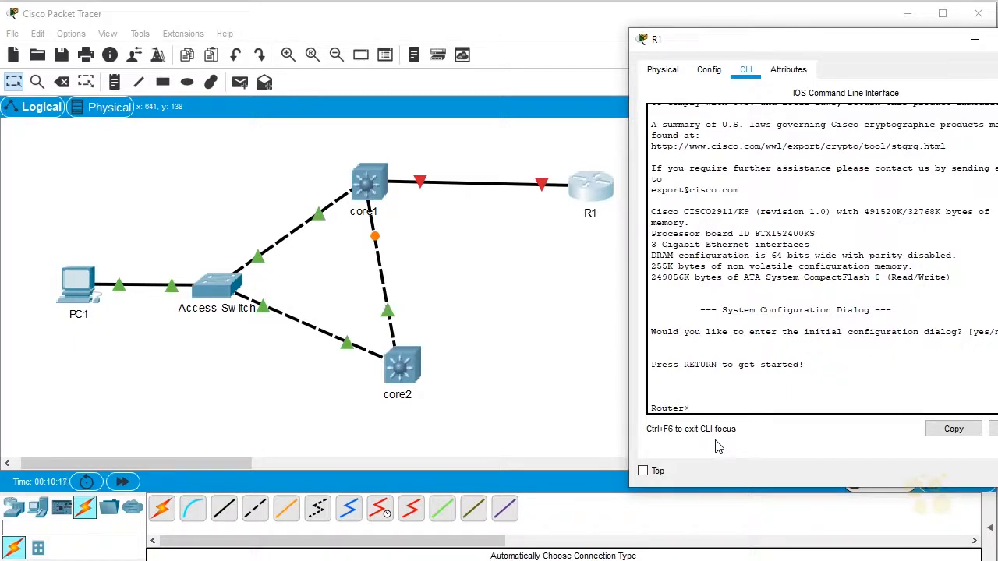
{"action": "type", "text": "enable 15"}
{"action": "key", "text": "Return"}
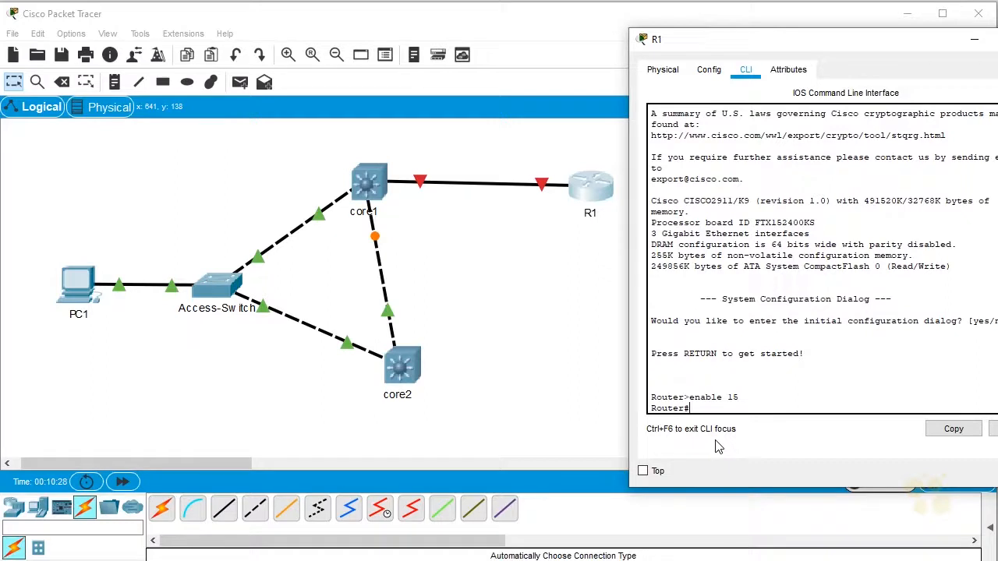
Check R1's current privilege level with the show privilege command.
{"action": "double_click", "coordinate": [688, 410]}
{"action": "left_click", "coordinate": [886, 359]}
{"action": "type", "text": "show priv"}
{"action": "key", "text": "Tab"}
{"action": "key", "text": "Return"}
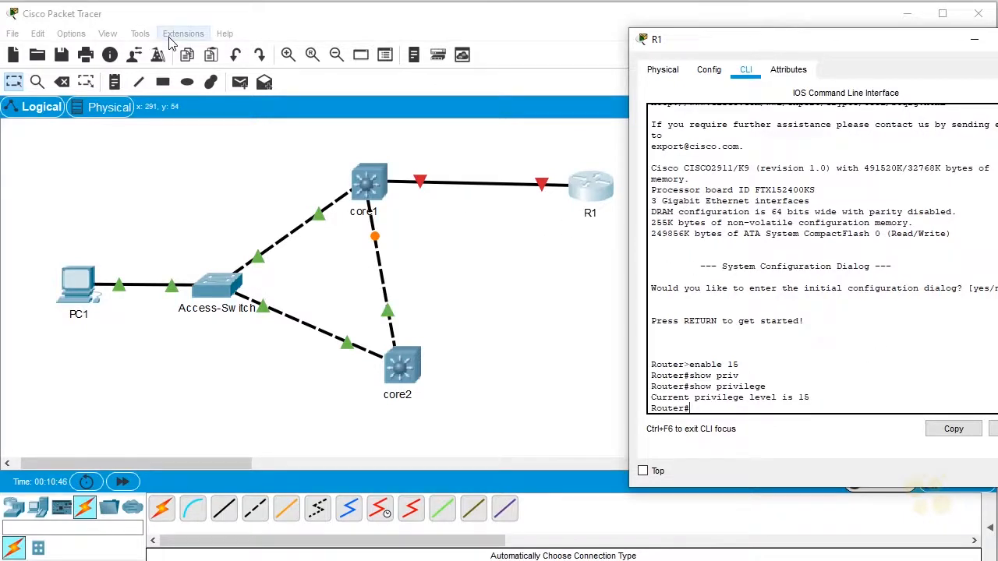
Turn on the option that always shows port labels in the logical workspace.
{"action": "left_click", "coordinate": [81, 37]}
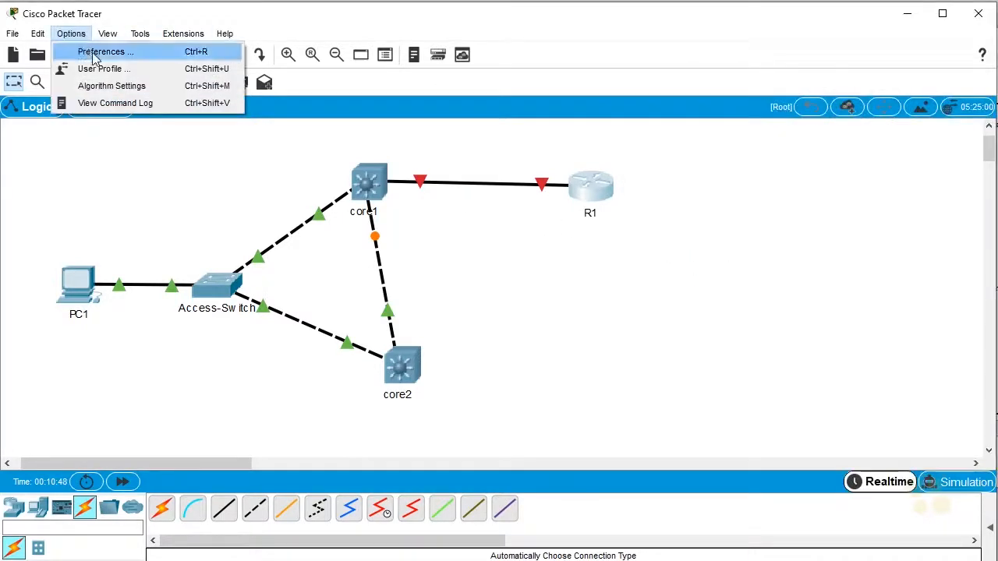
{"action": "left_click", "coordinate": [89, 50]}
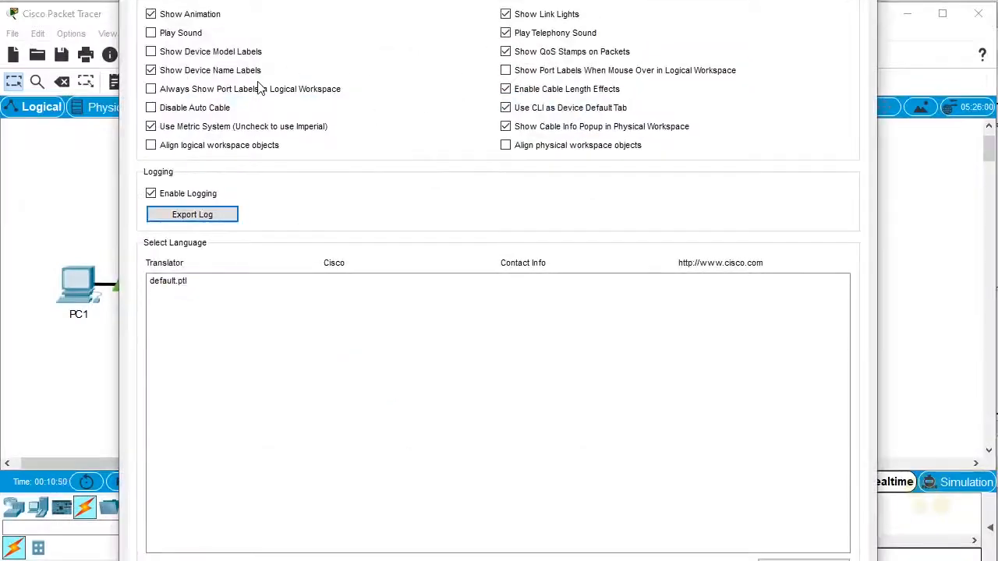
{"action": "left_click", "coordinate": [151, 89]}
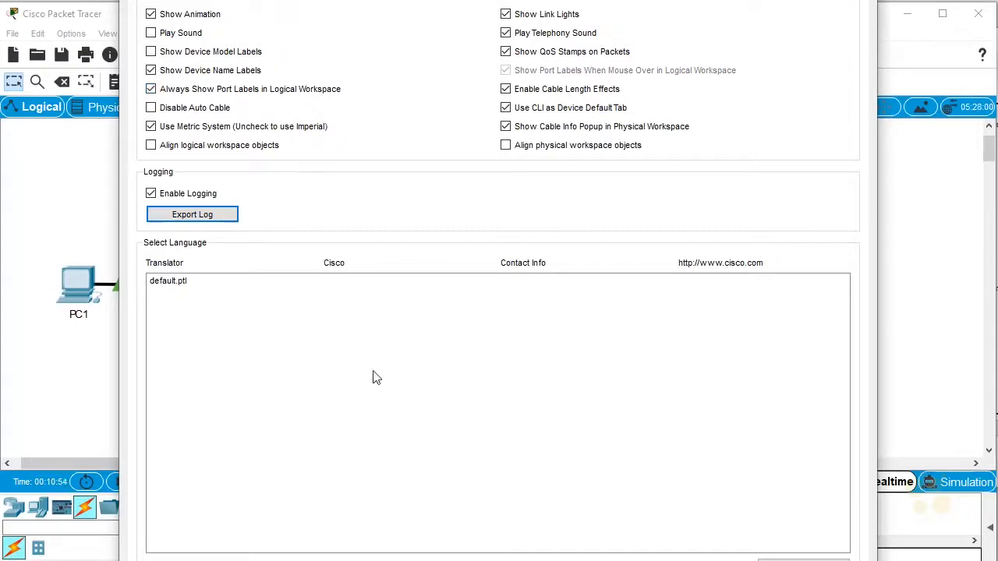
{"action": "key", "text": "Escape"}
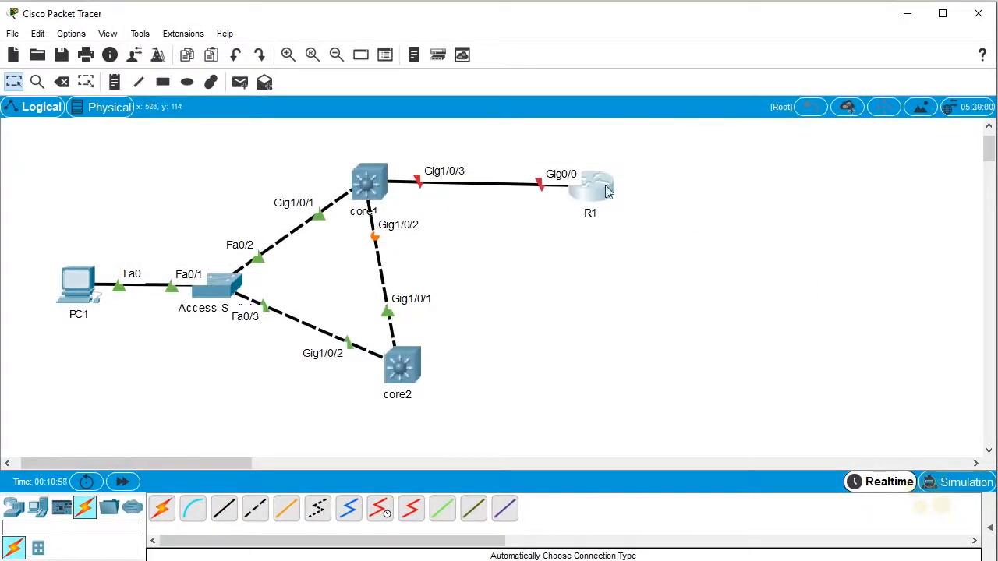
Reopen R1's command line beside the topology and enter global configuration mode with configure terminal.
{"action": "mouse_move", "coordinate": [607, 191]}
{"action": "left_click", "coordinate": [590, 185]}
{"action": "left_click_drag", "start_coordinate": [565, 26], "coordinate": [891, 26]}
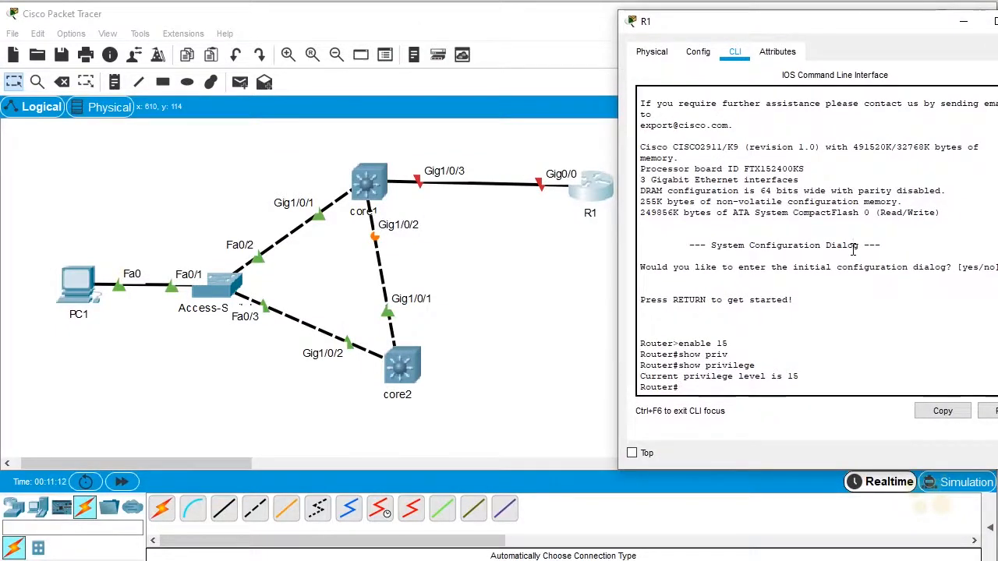
{"action": "type", "text": "configur"}
{"action": "key", "text": "Tab"}
{"action": "type", "text": "termi"}
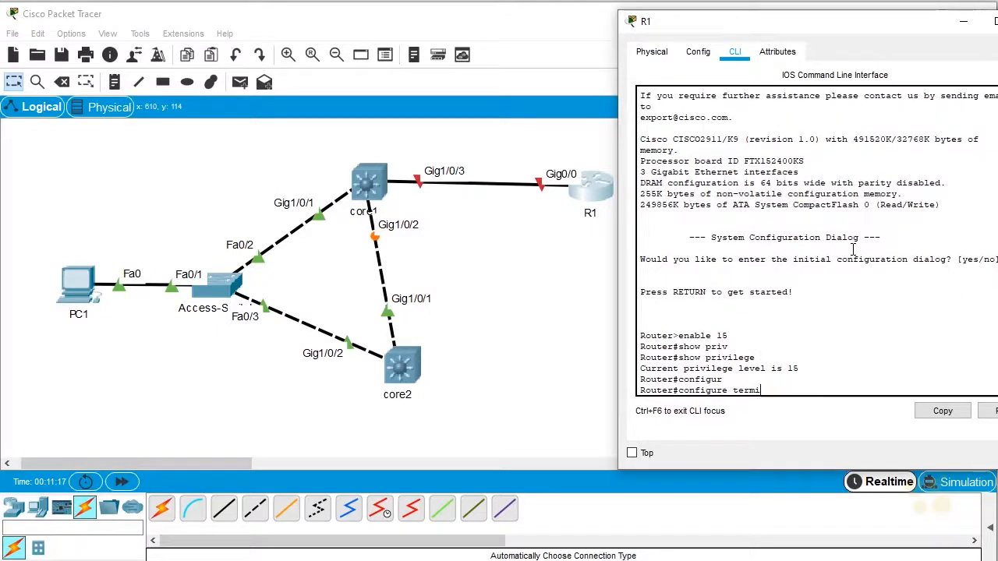
{"action": "key", "text": "Tab"}
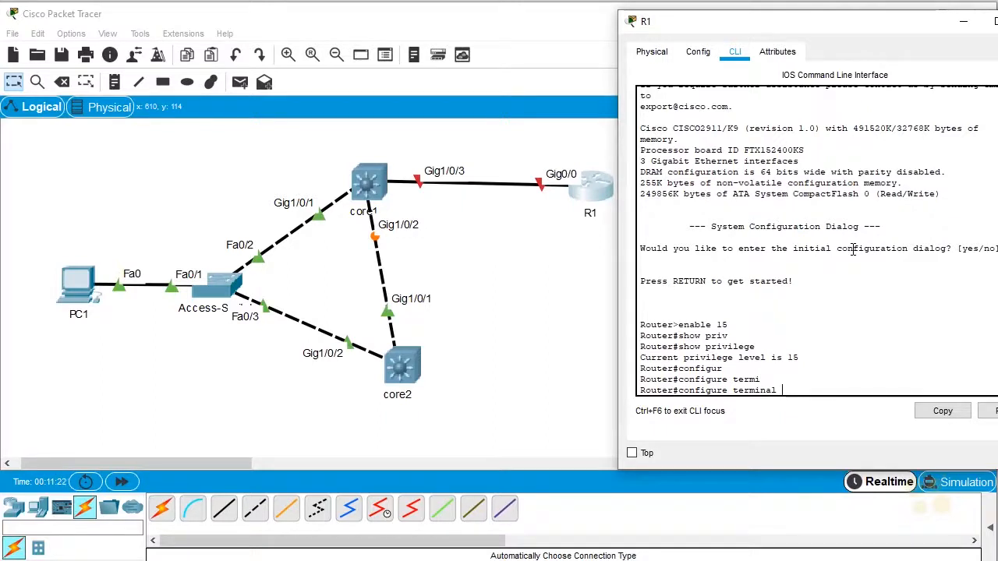
{"action": "key", "text": "Return"}
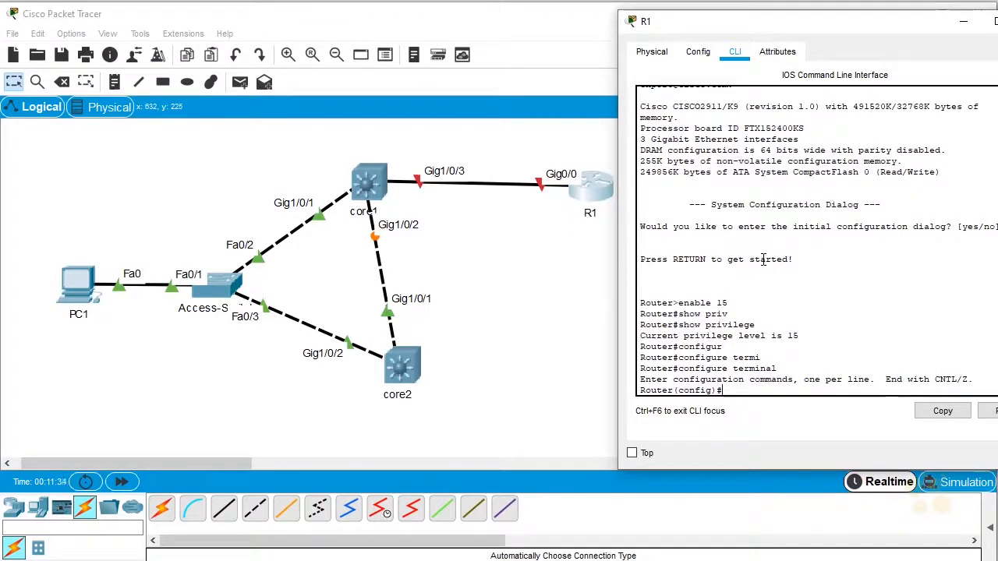
Enter interface gig 0/0 on R1 and bring it up with no shutdown.
{"action": "type", "text": "int"}
{"action": "key", "text": "Tab"}
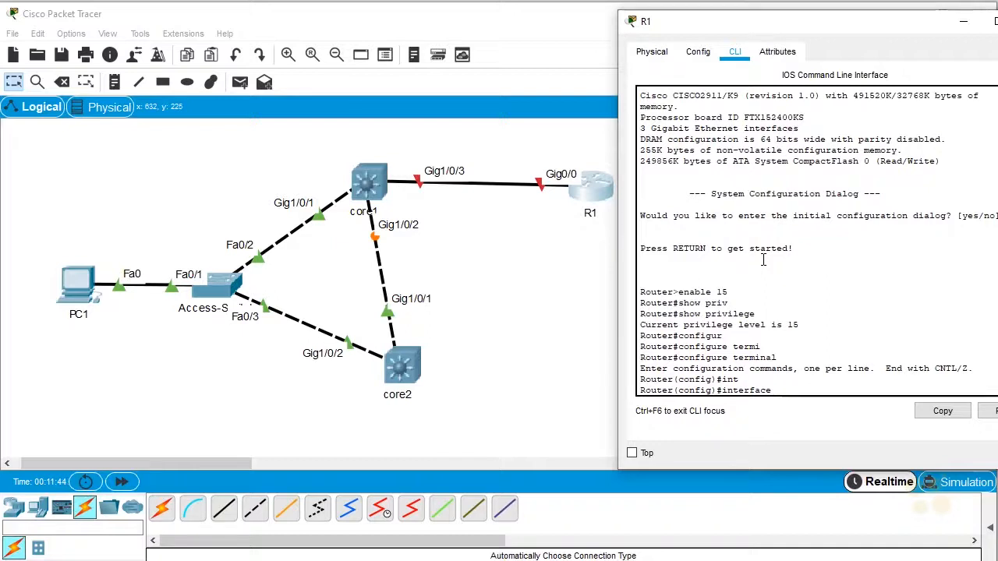
{"action": "type", "text": "gig 0/0"}
{"action": "key", "text": "Return"}
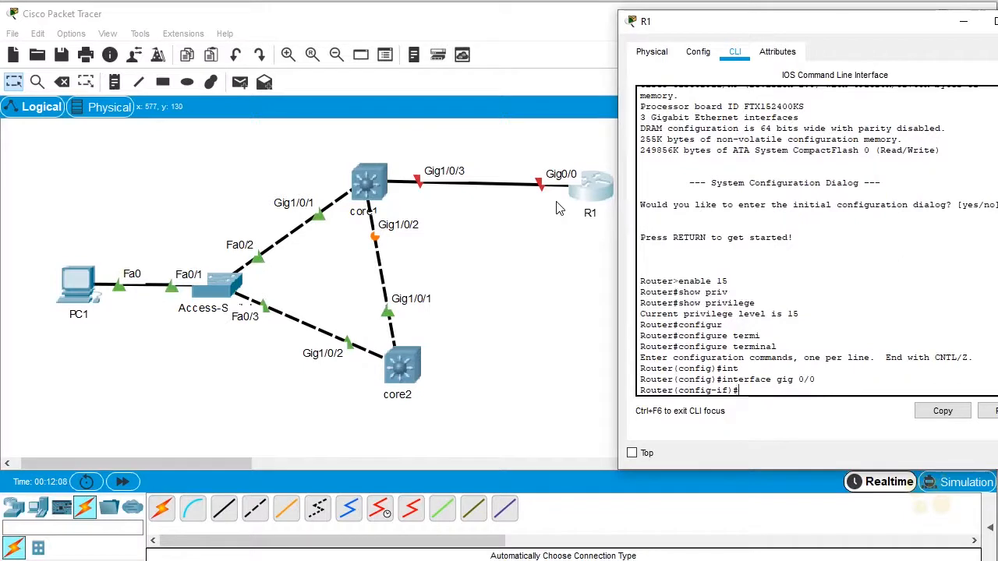
{"action": "type", "text": "no shutdown"}
{"action": "key", "text": "Return"}
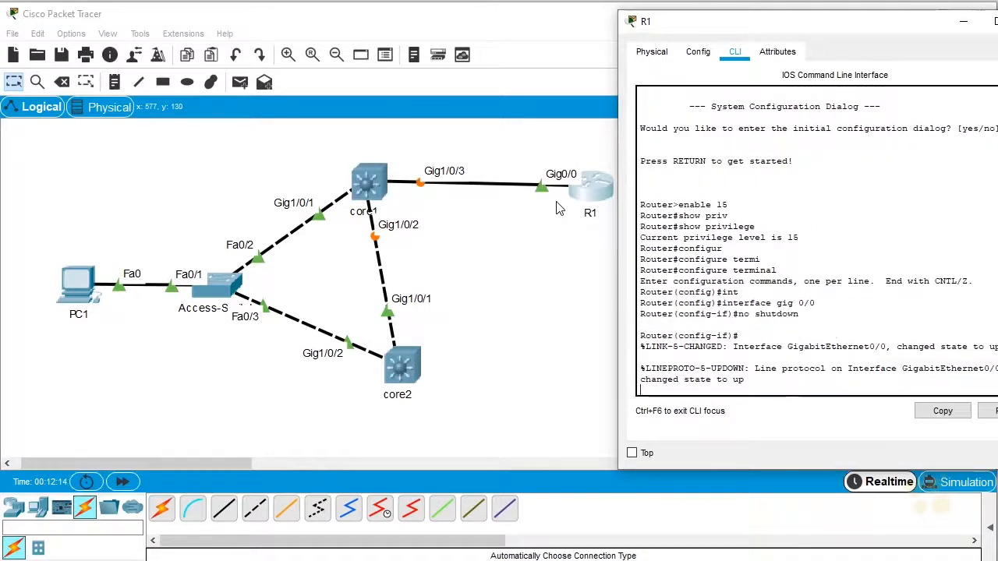
{"action": "key", "text": "Return"}
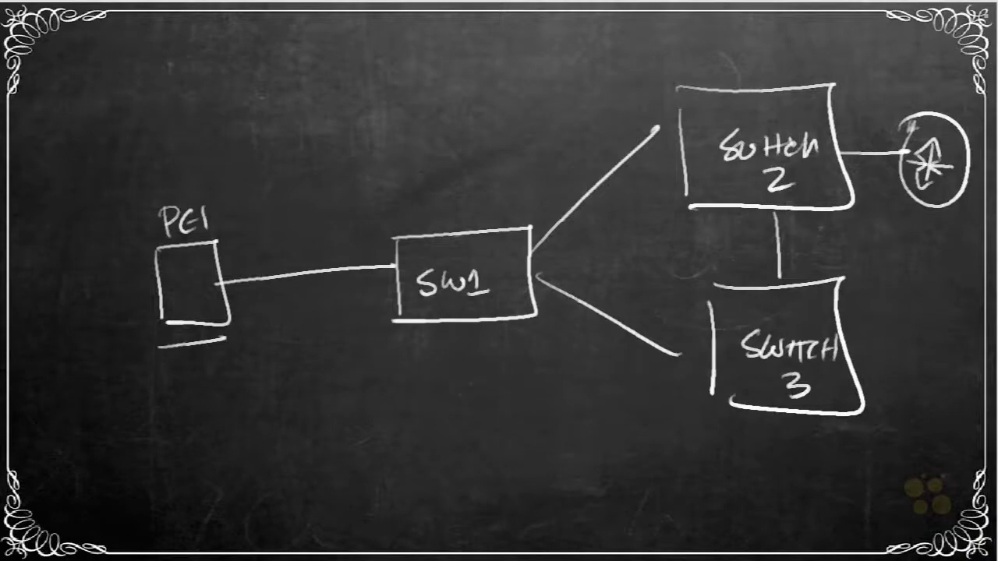
Switch back to the Cisco Packet Tracer workspace and view R1's port summary.
{"action": "mouse_move", "coordinate": [840, 560]}
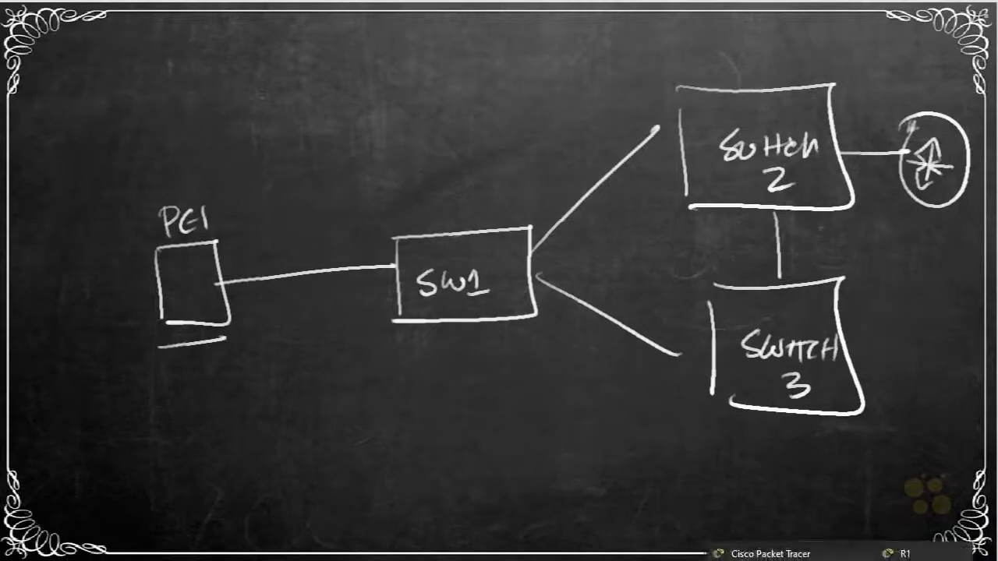
{"action": "left_click", "coordinate": [770, 554]}
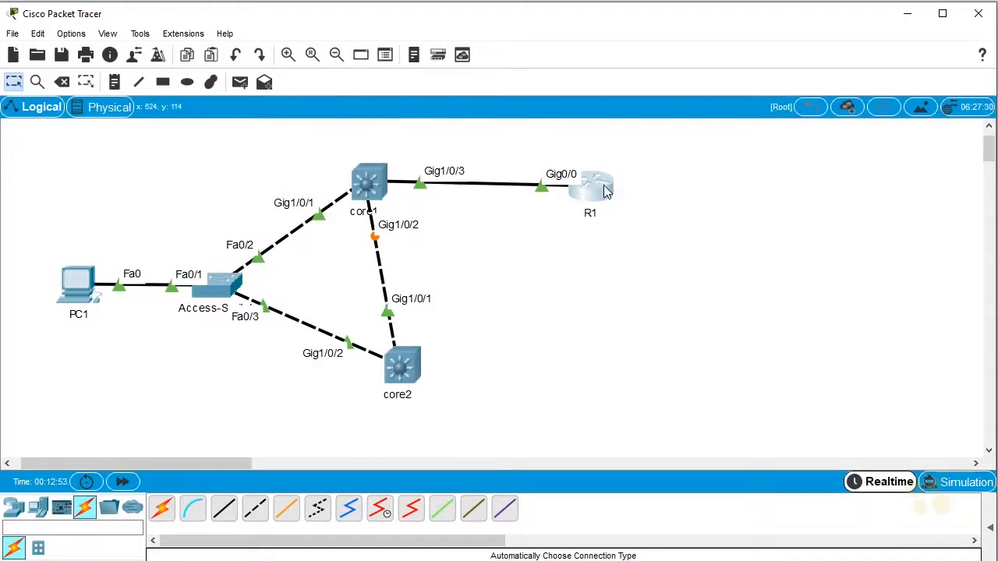
{"action": "mouse_move", "coordinate": [607, 191]}
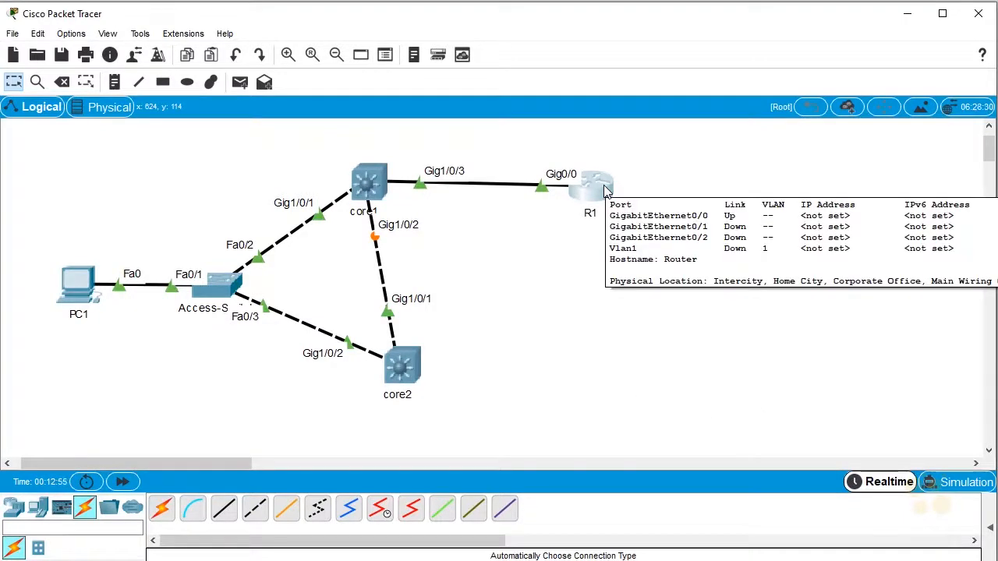